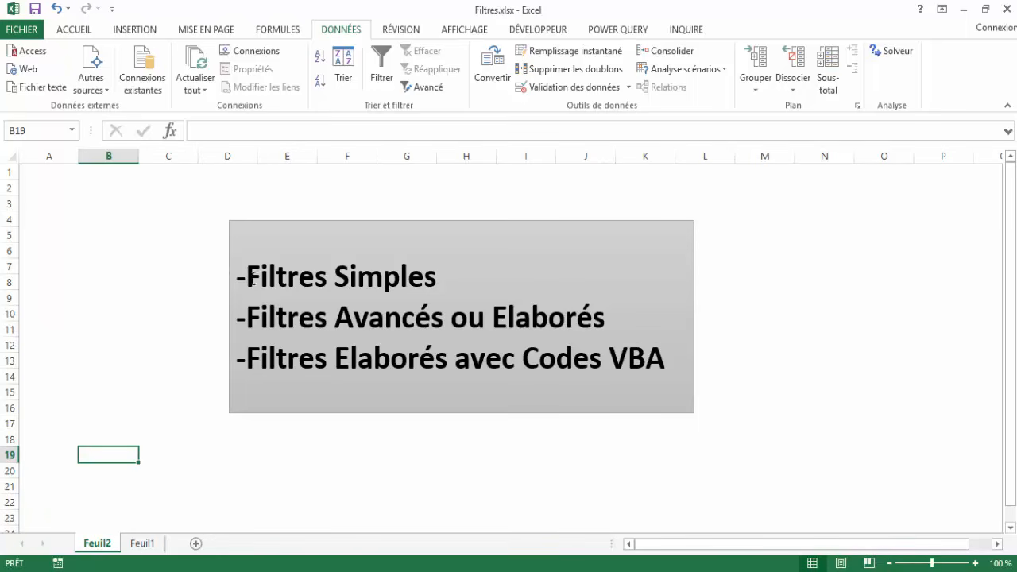
Switch to the Feuil1 sheet and turn on filtering for the employee salary table.
left_click(143, 544)
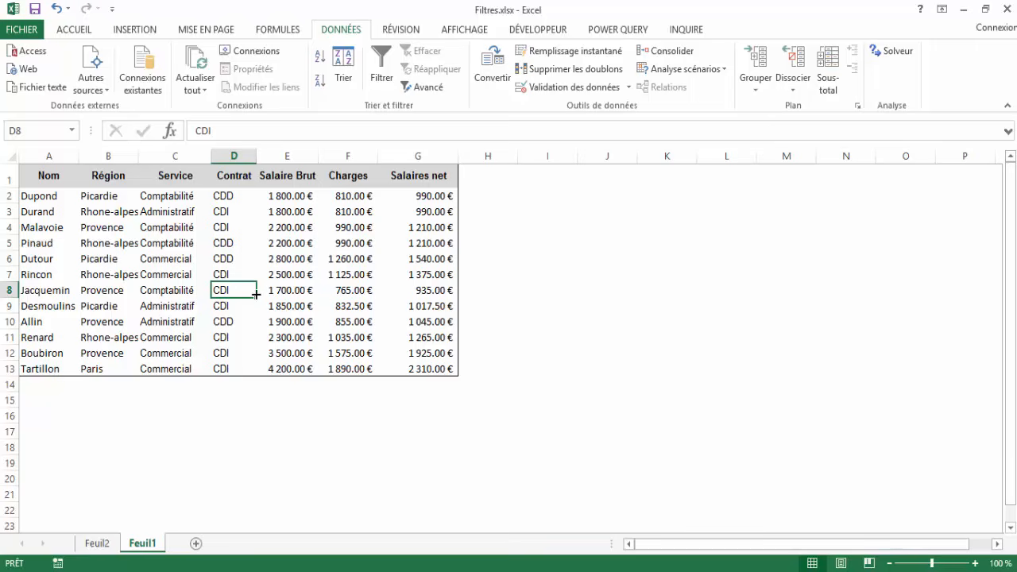
left_click(98, 242)
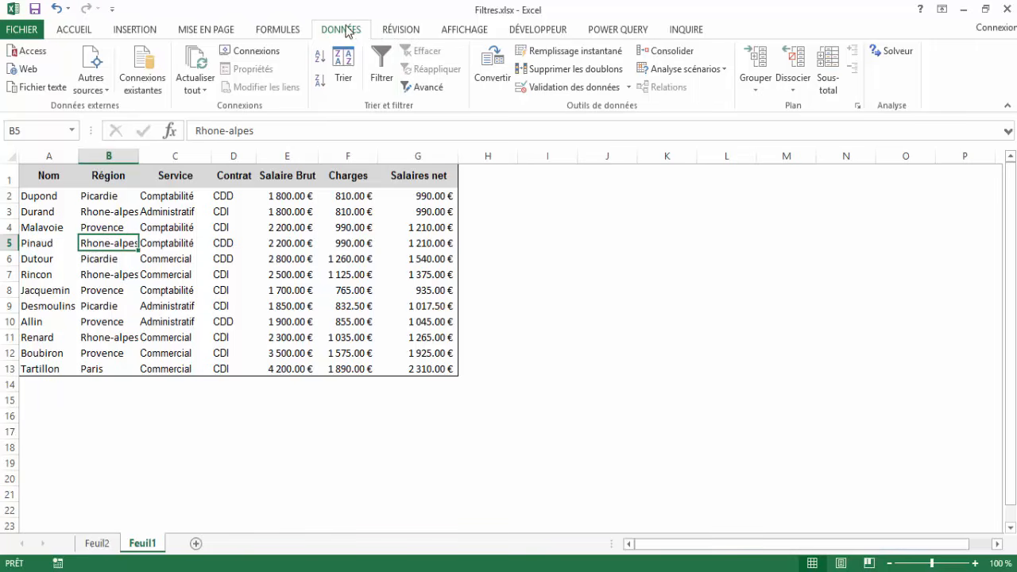
left_click(381, 66)
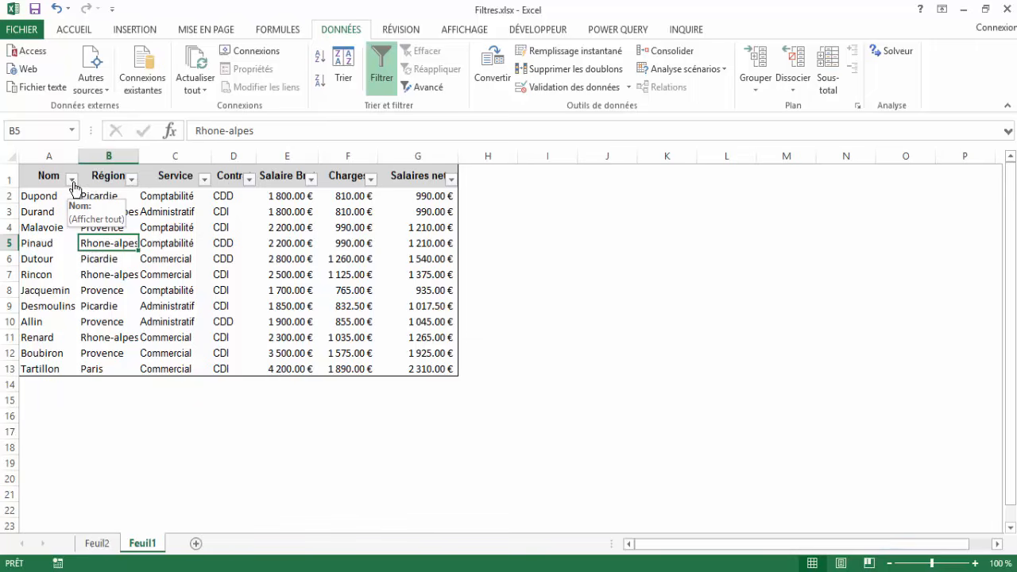
left_click(39, 212)
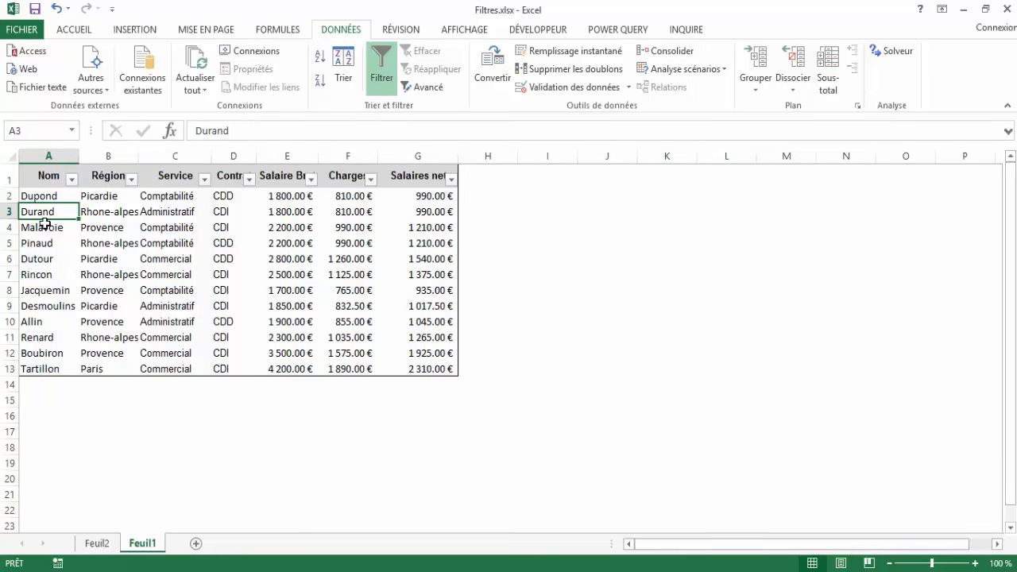
Start a custom text filter on the Nom column with the condition "est égal à" the surname in A3.
left_click(72, 179)
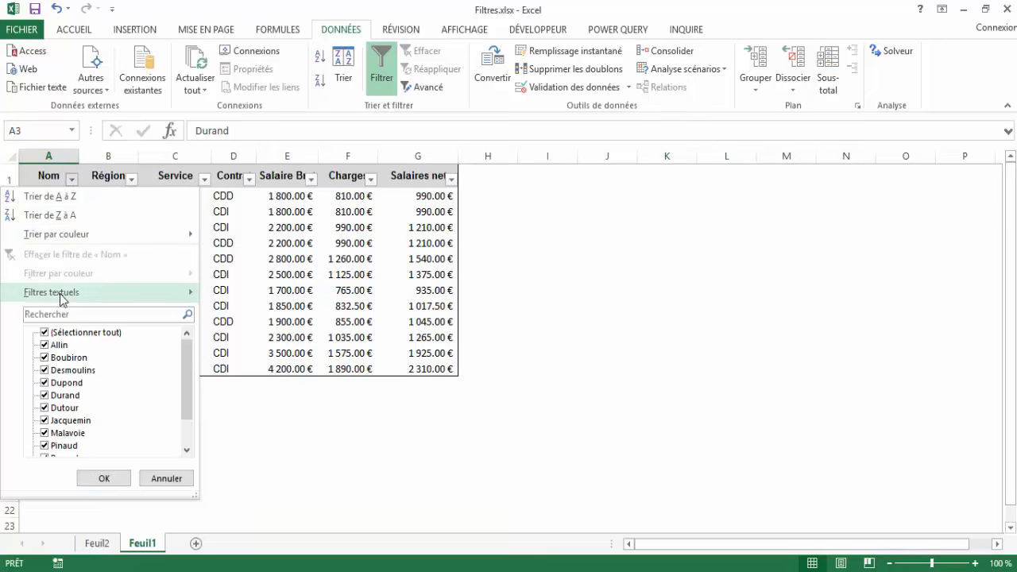
mouse_move(63, 295)
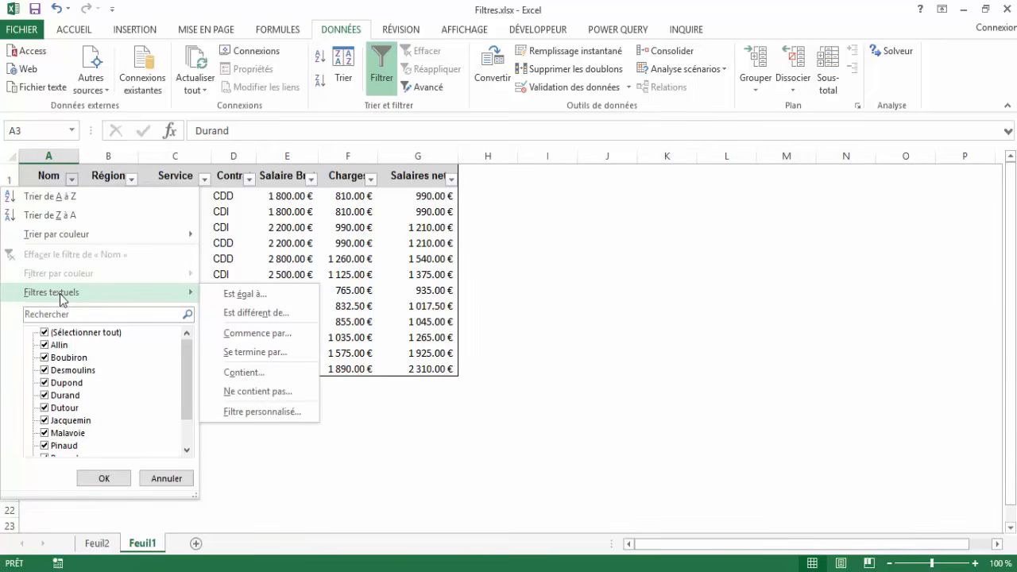
left_click(245, 294)
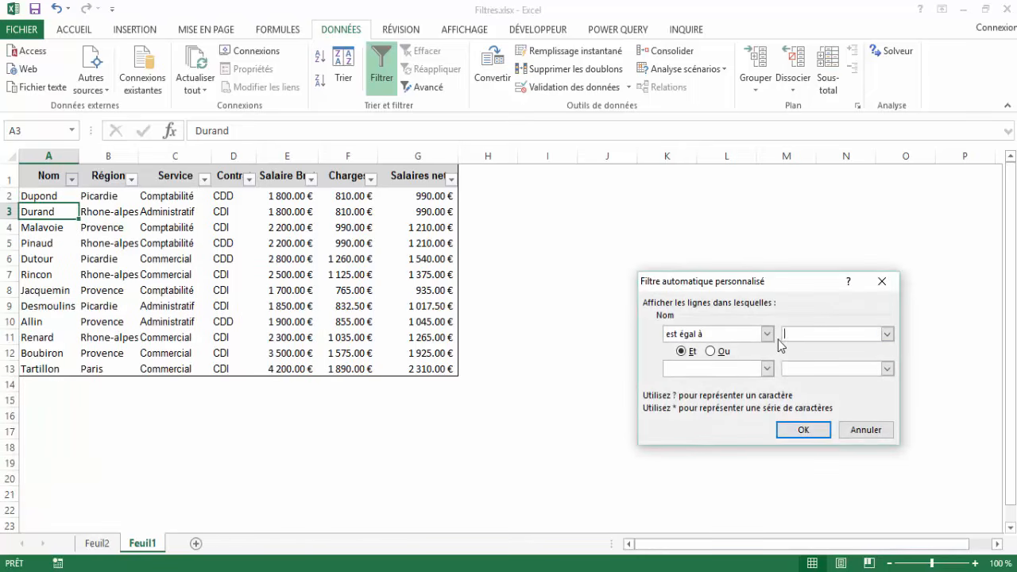
type("Durand")
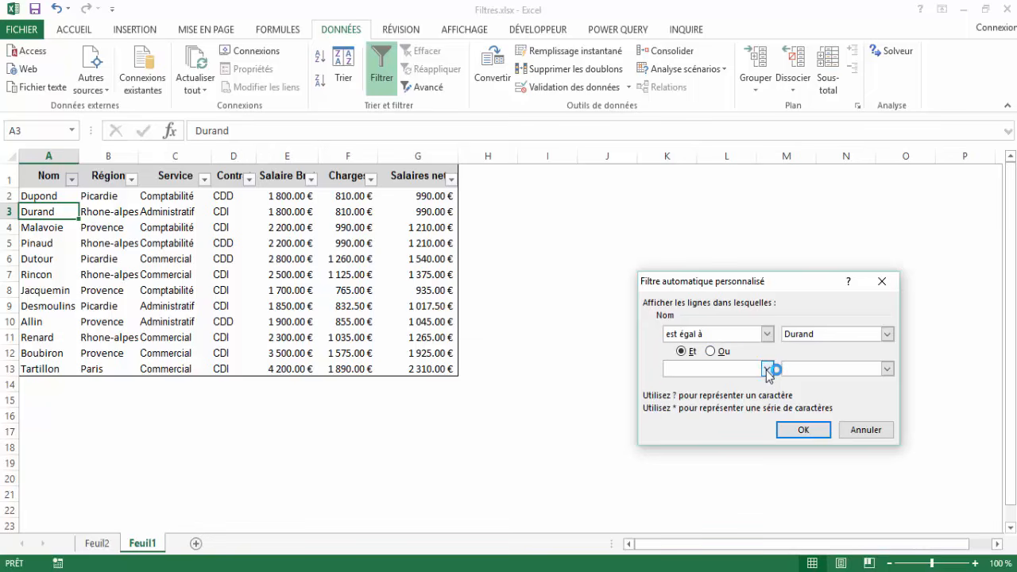
Add an "Ou" condition "est égal à" the surname in A2 and apply the Nom filter.
left_click(768, 371)
left_click(768, 371)
left_click(712, 351)
left_click(767, 368)
left_click(700, 393)
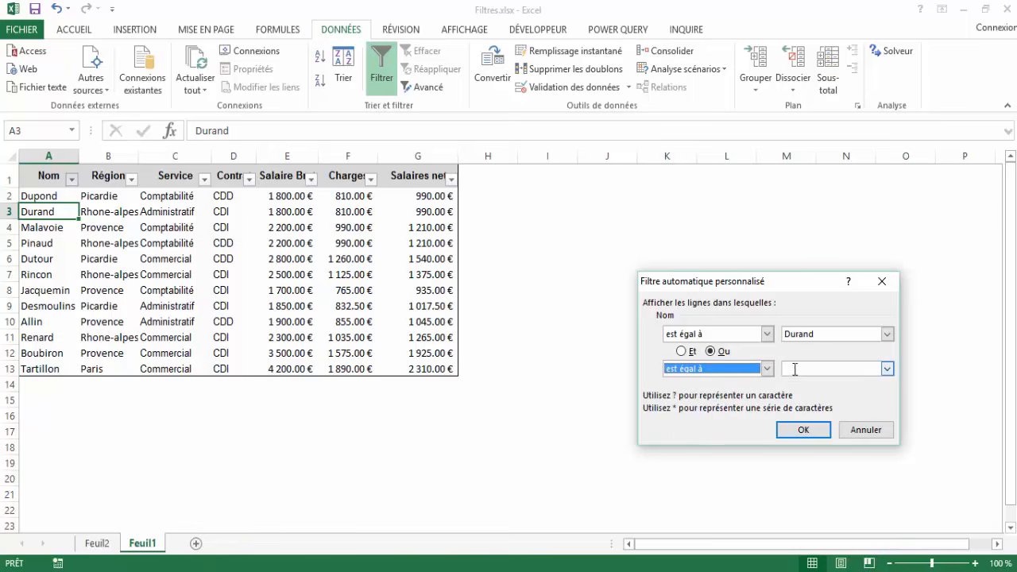
left_click(794, 370)
type("Dupond")
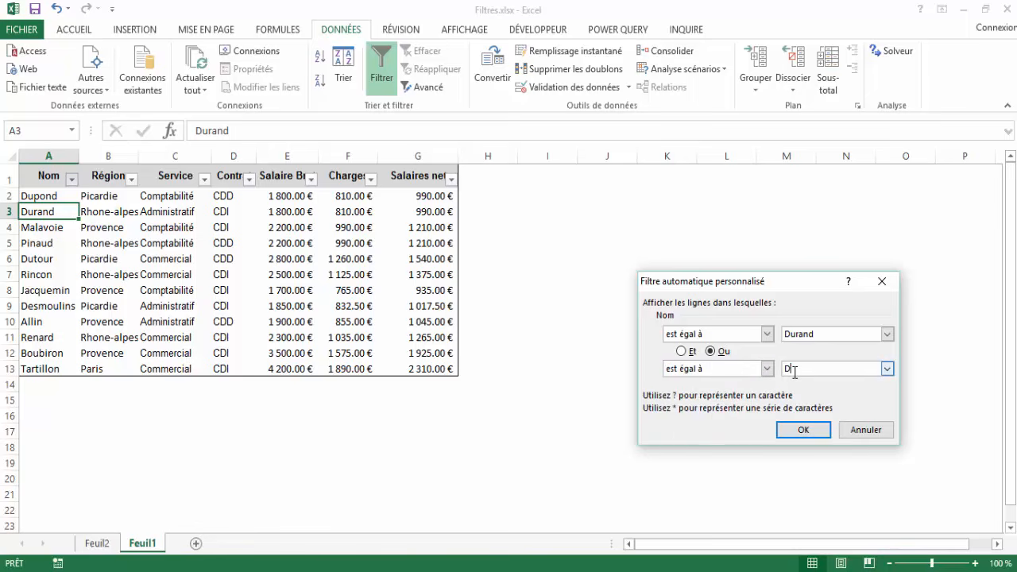
left_click(803, 431)
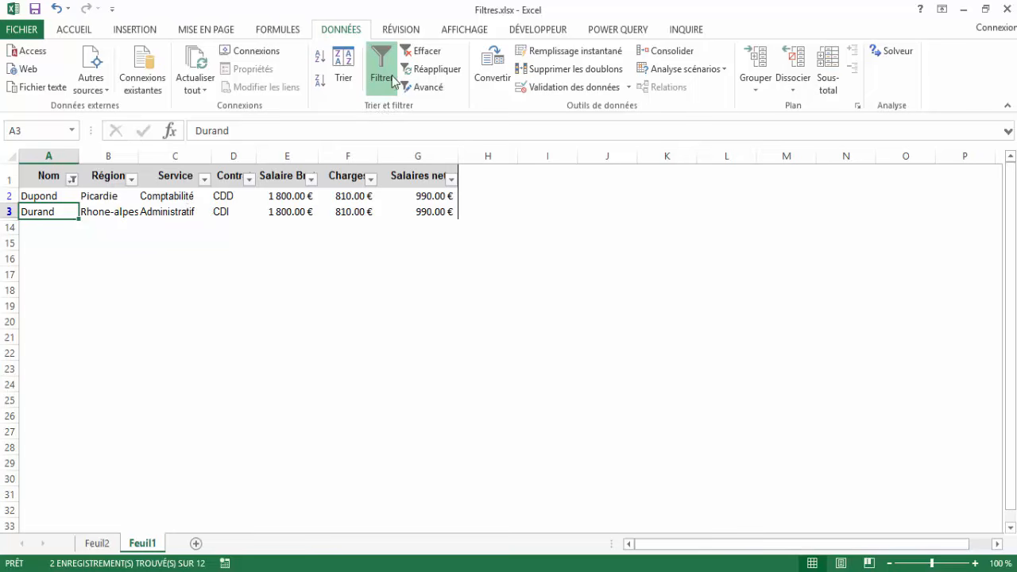
Clear the filter on the Nom column so the whole table is shown again.
left_click(428, 51)
left_click(112, 259)
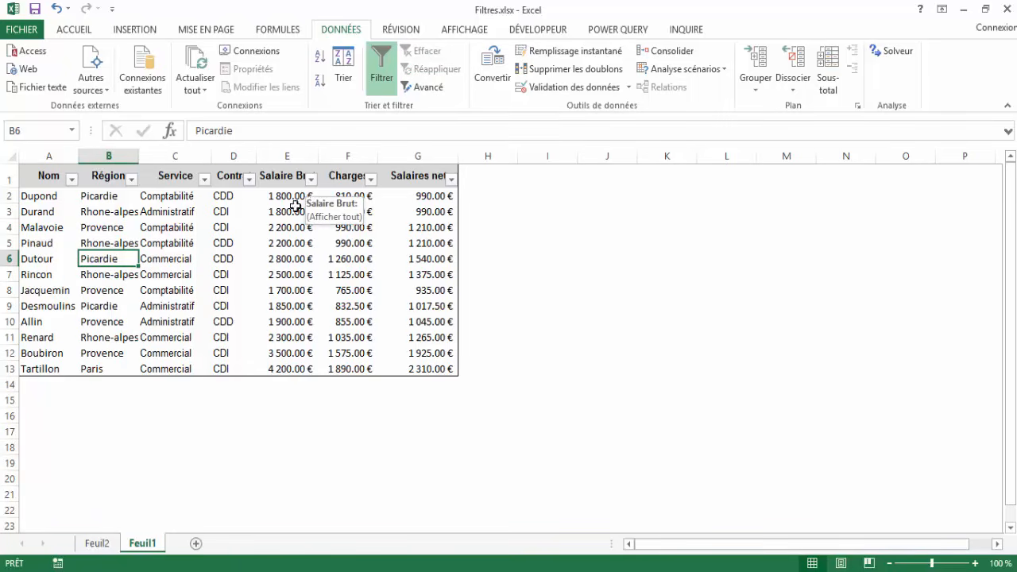
left_click(286, 228)
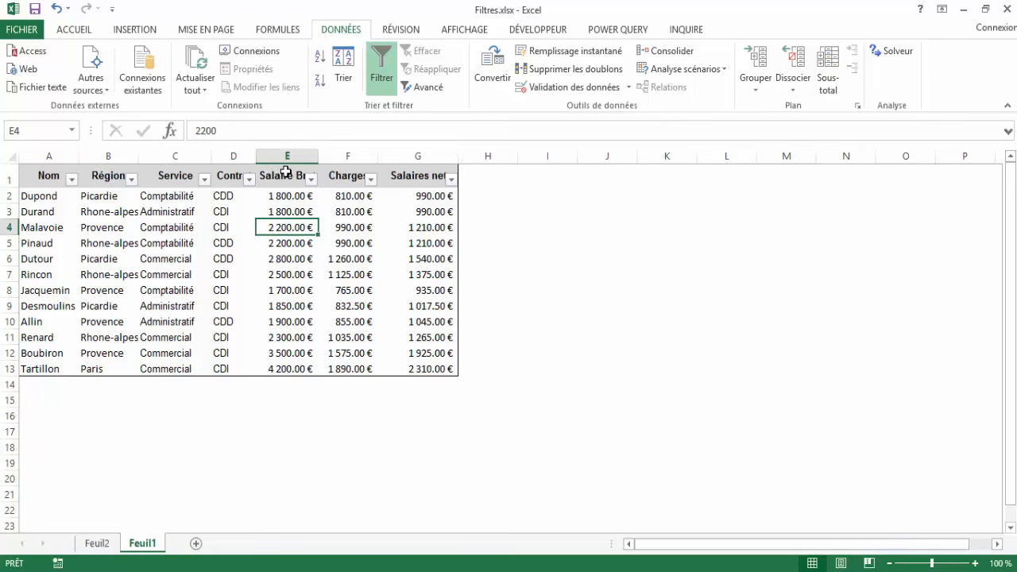
Start a custom number filter on the Salaire Brut column with the condition "est supérieur à" 1800.
left_click(312, 179)
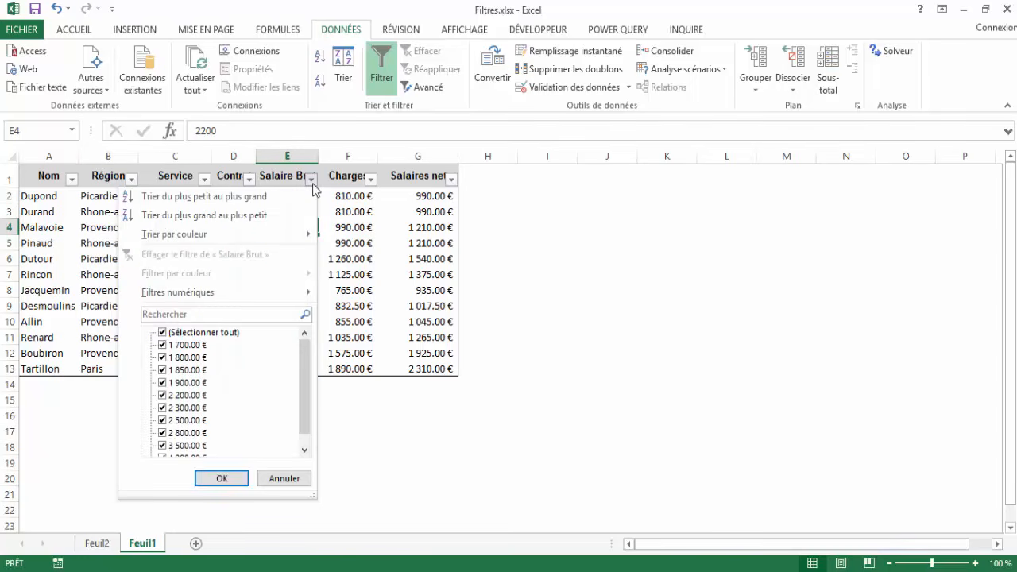
mouse_move(193, 293)
left_click(294, 313)
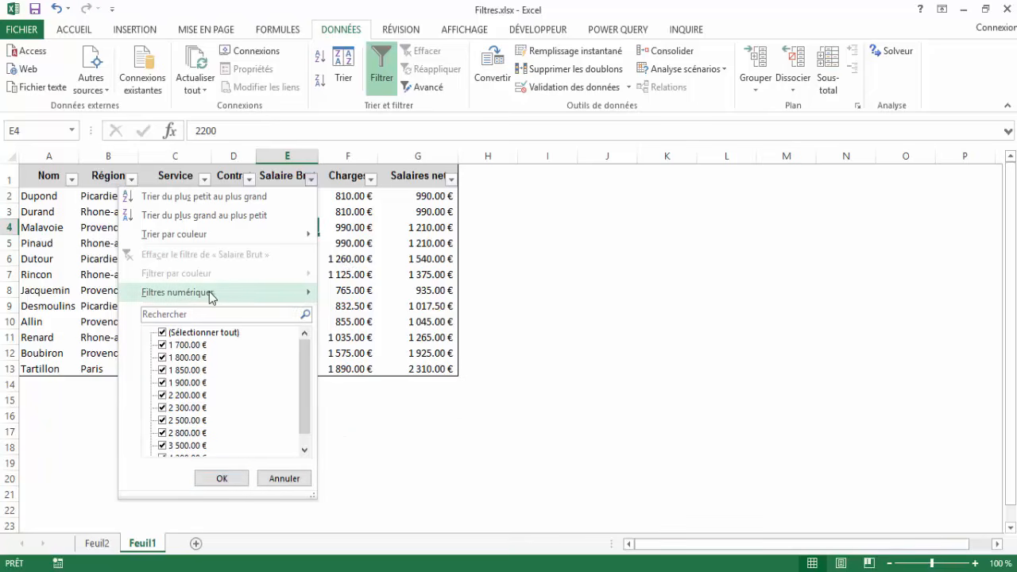
left_click(372, 299)
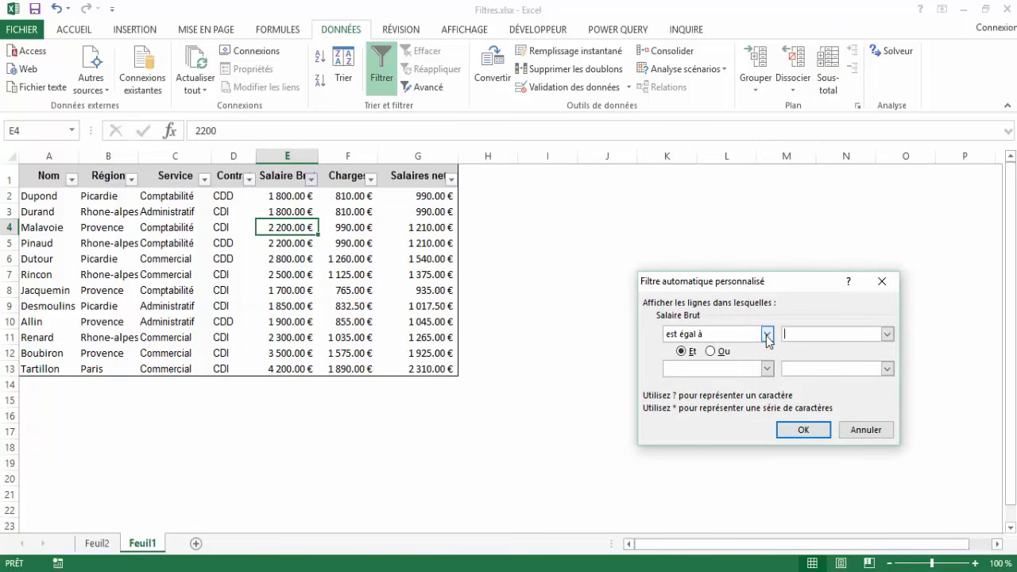
left_click(767, 337)
left_click(713, 381)
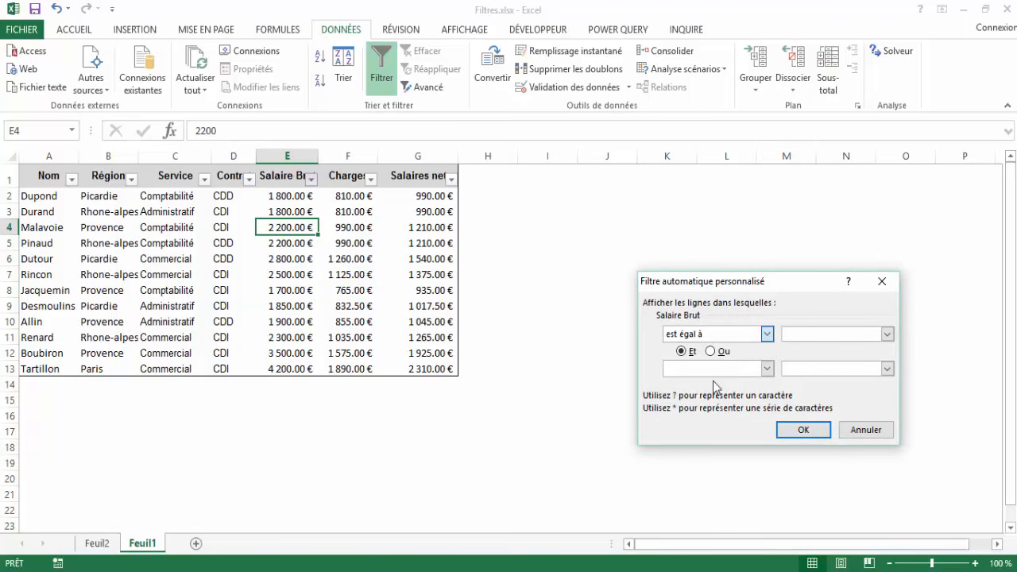
left_click(787, 334)
type("1800")
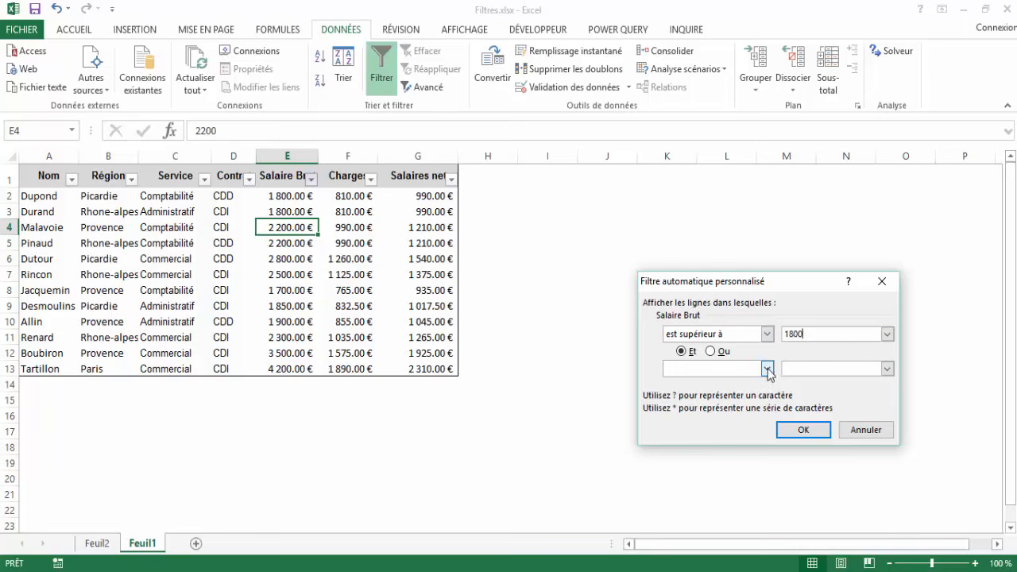
Add an "Et" condition "est inférieur à" 4000 and apply the Salaire Brut filter.
left_click(767, 369)
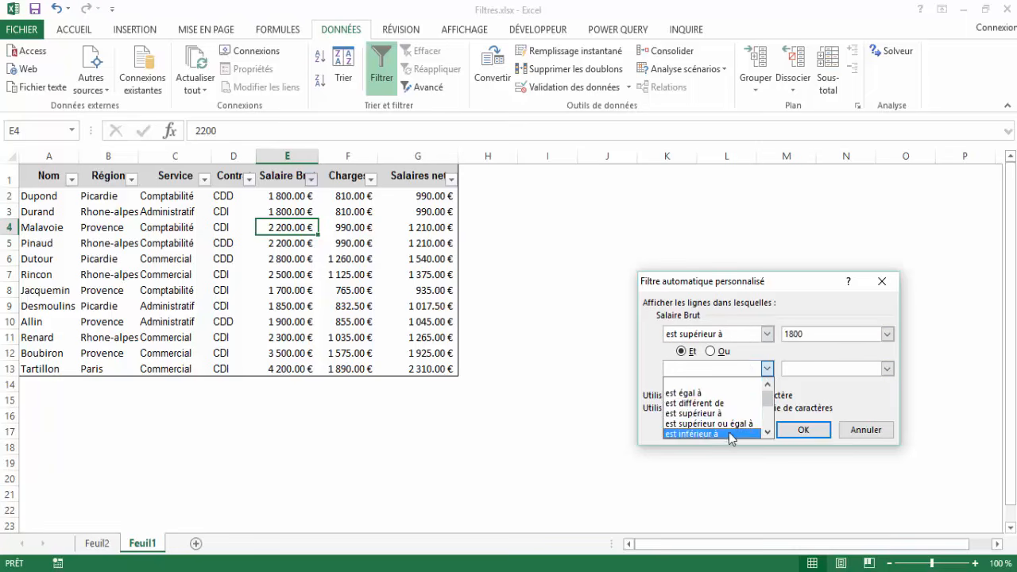
left_click(724, 434)
left_click(804, 369)
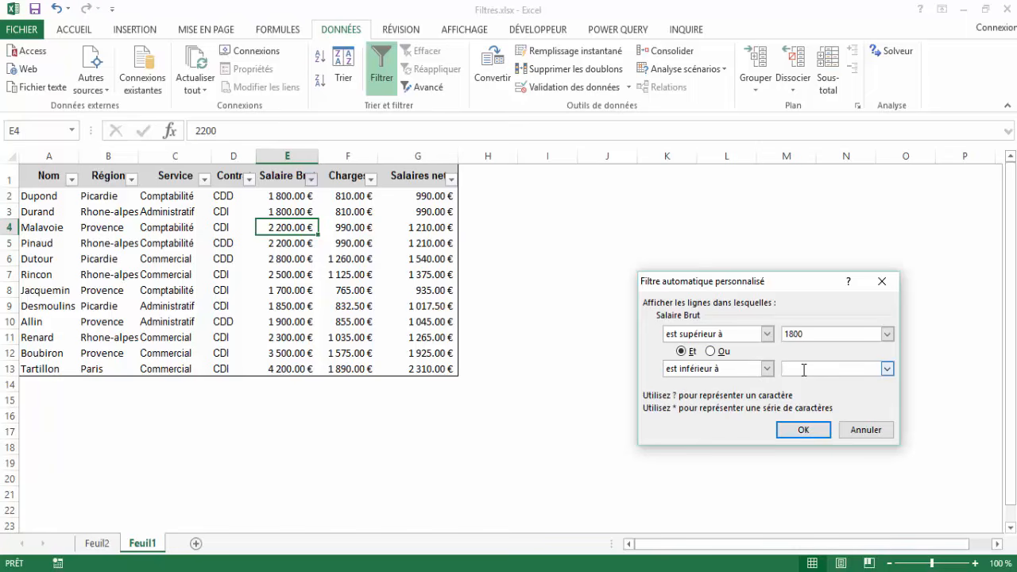
type("4000")
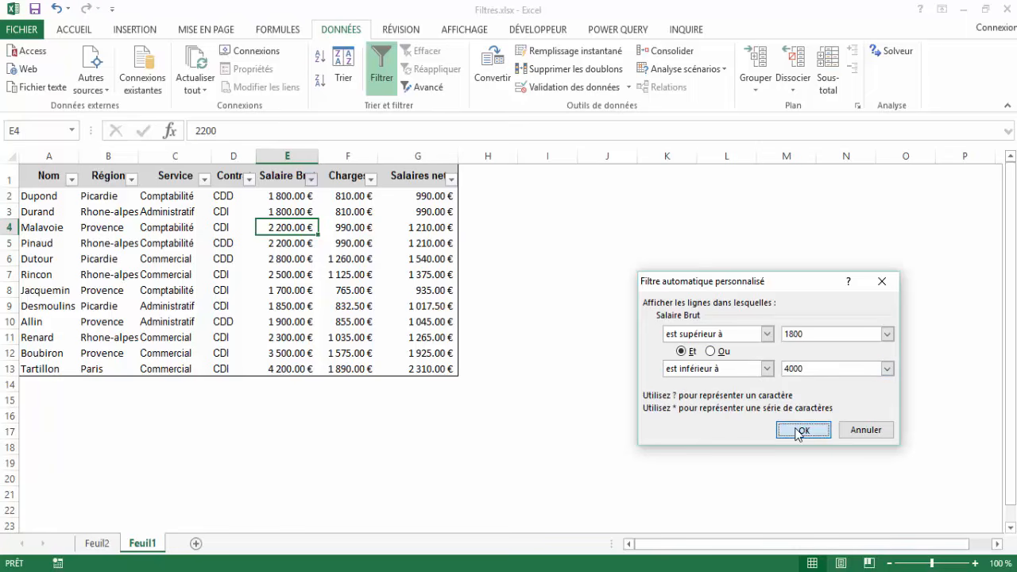
left_click(799, 428)
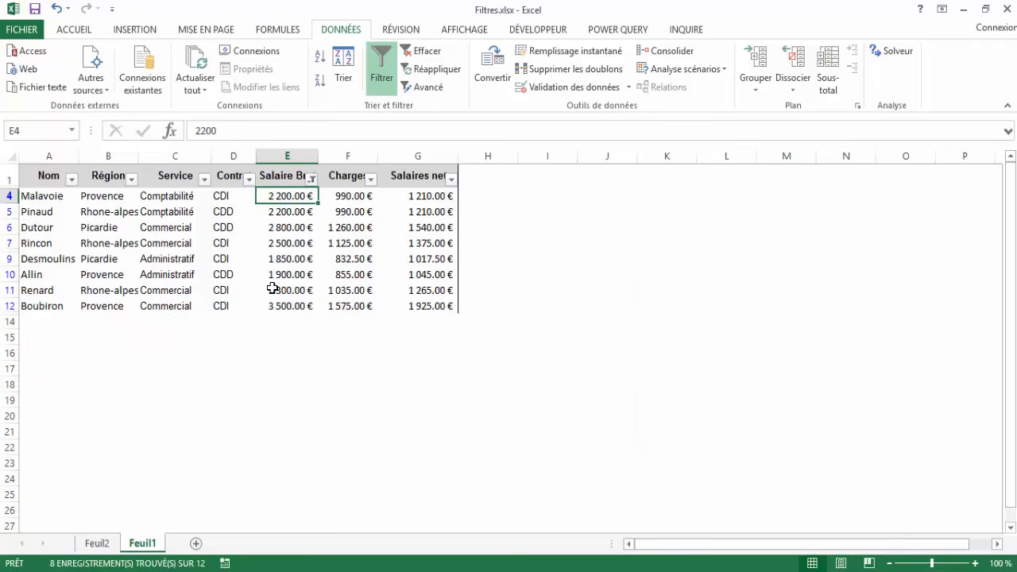
Clear the Salaire Brut filter and turn off filtering for the table.
left_click(425, 53)
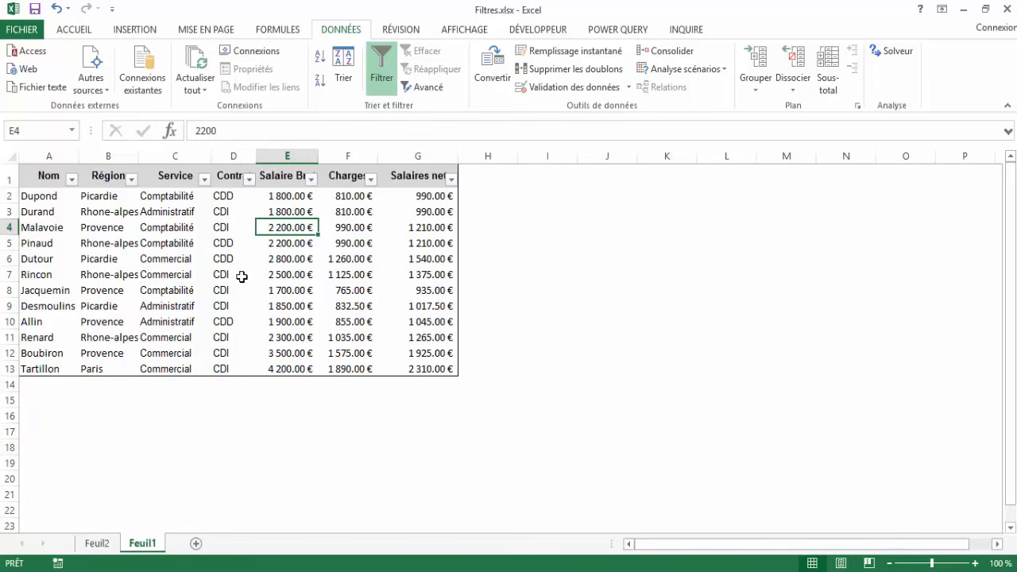
left_click(219, 259)
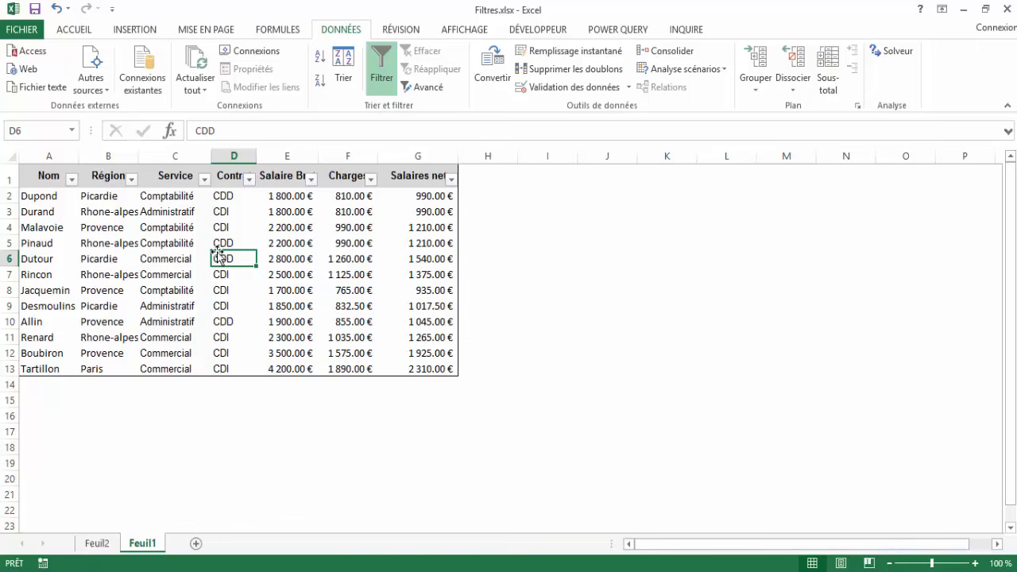
left_click(43, 176)
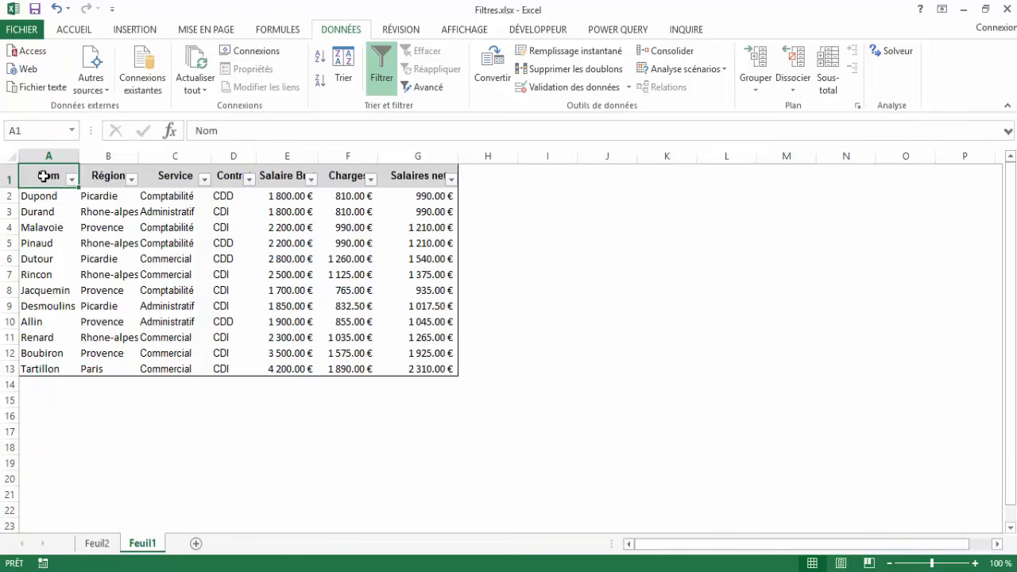
left_click_drag(44, 176, 452, 176)
left_click(45, 176)
left_click_drag(48, 172, 437, 175)
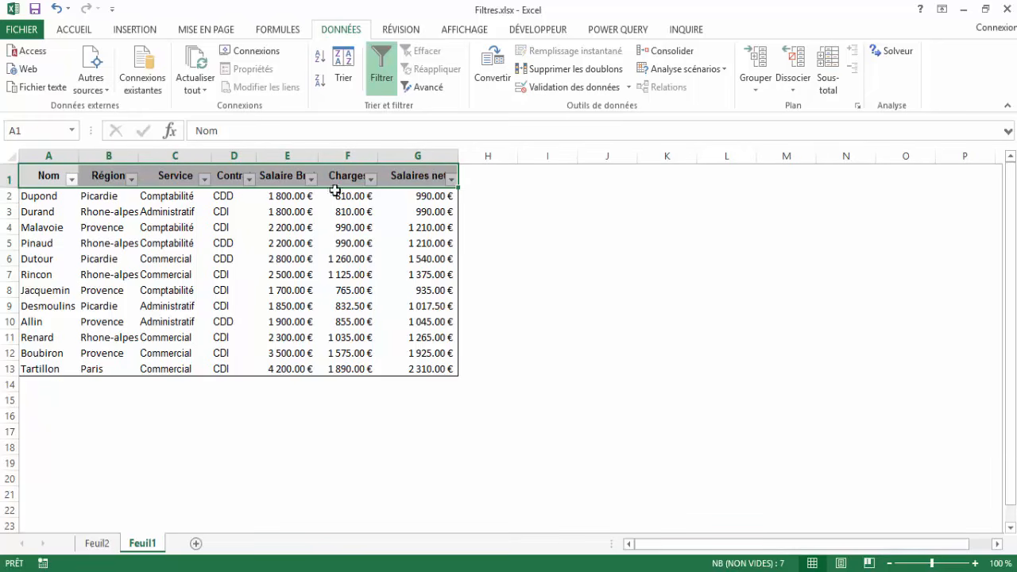
left_click(274, 290)
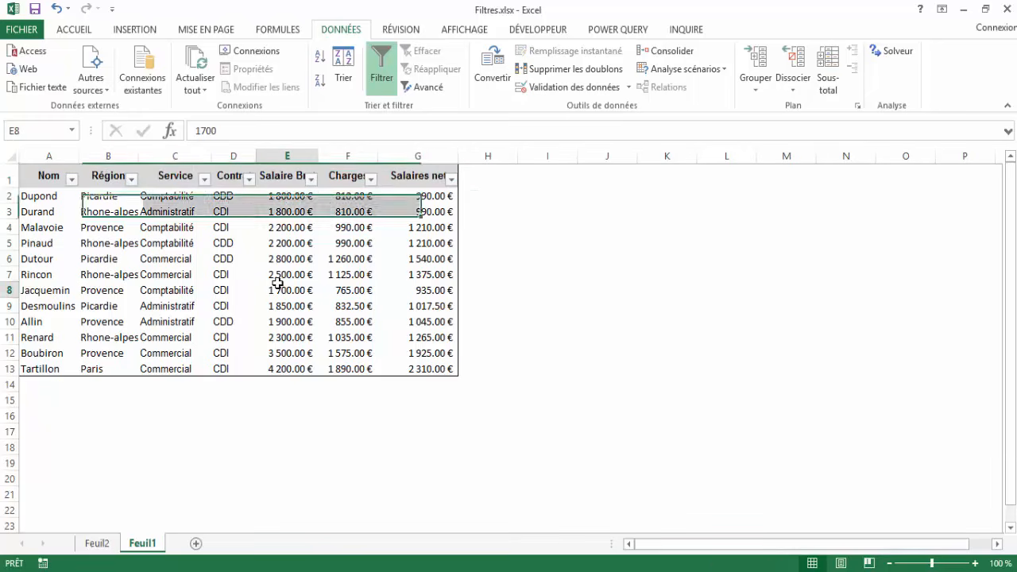
left_click(380, 76)
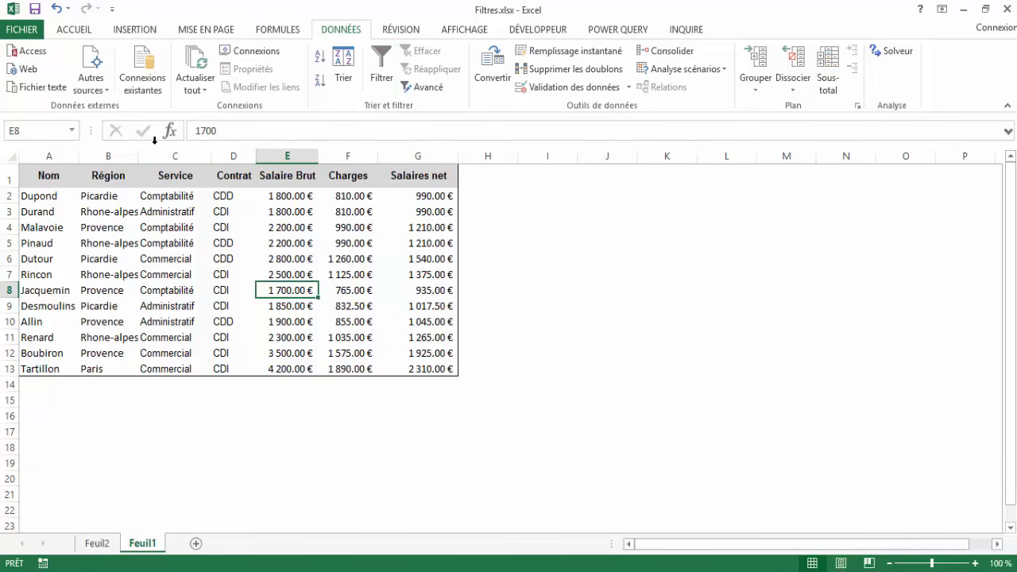
Copy the header row A1:G1 to the area starting at I1 and end with cell J2 selected.
left_click(42, 175)
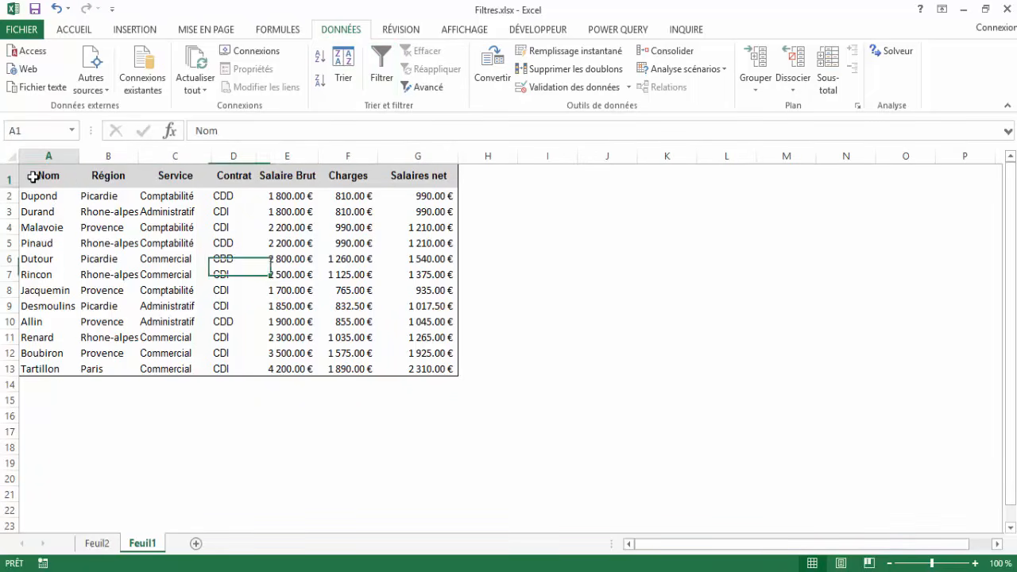
left_click_drag(80, 178, 414, 177)
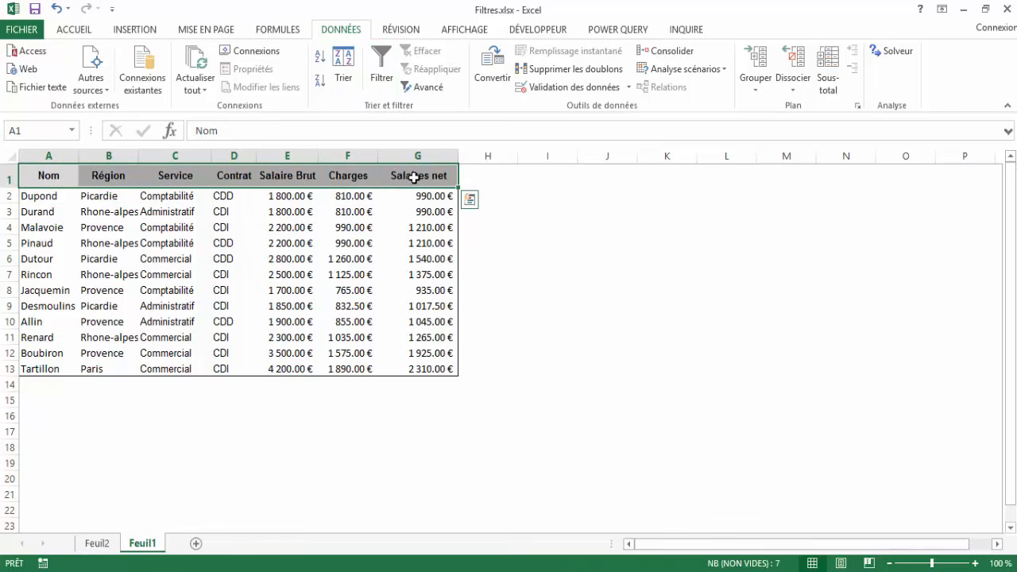
key("ctrl+c")
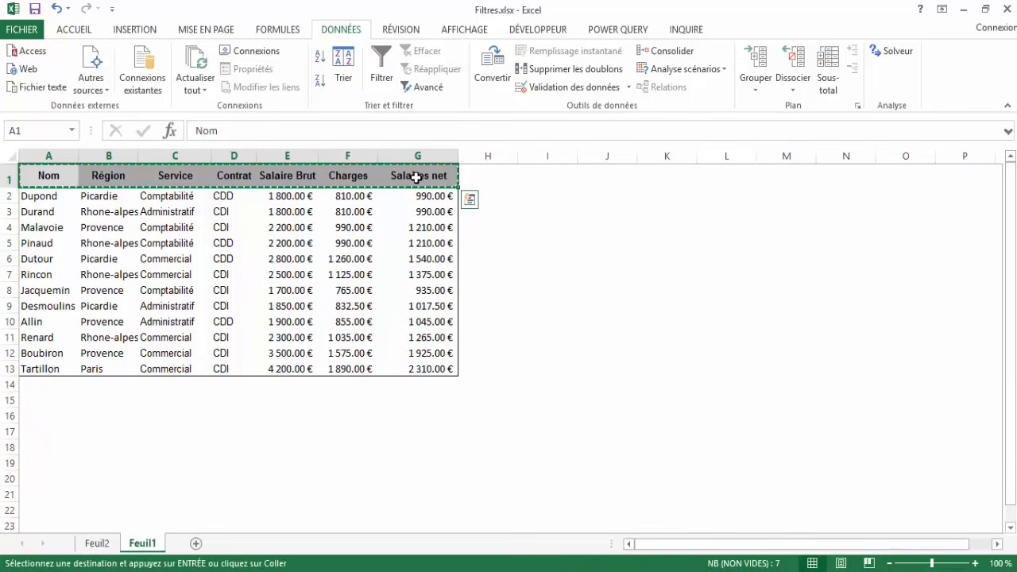
left_click(552, 175)
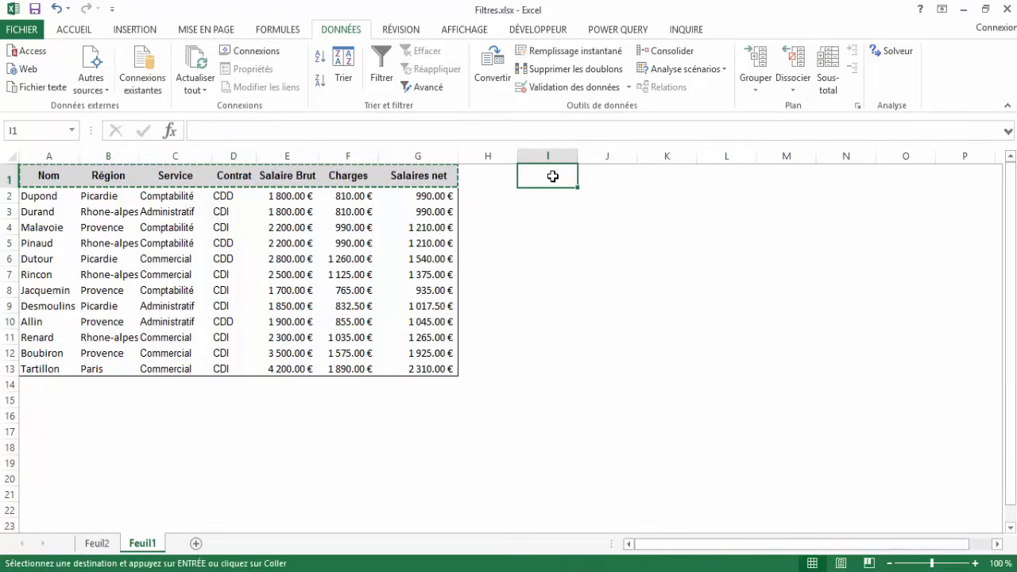
key("ctrl+v")
left_click(608, 233)
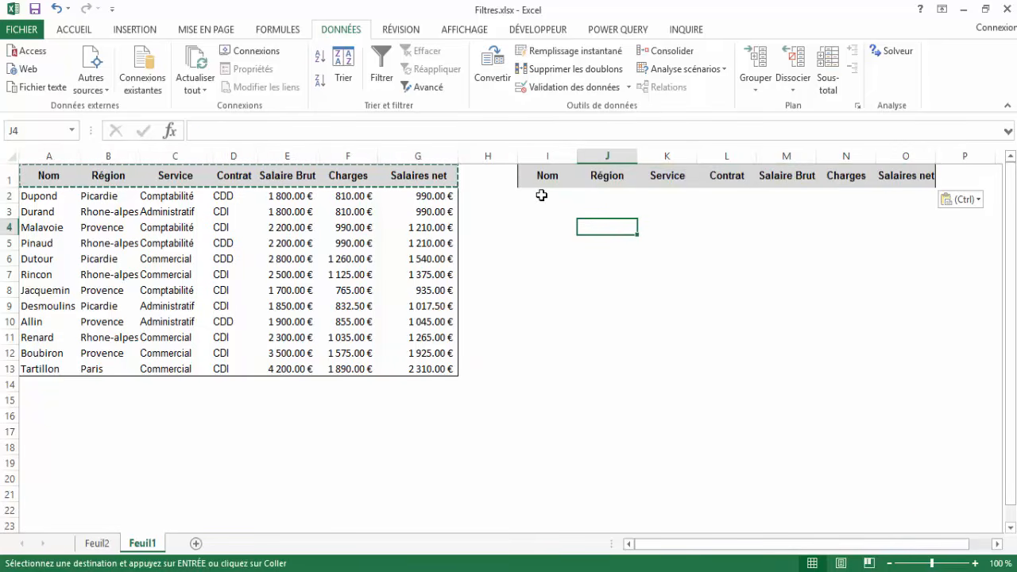
left_click(606, 197)
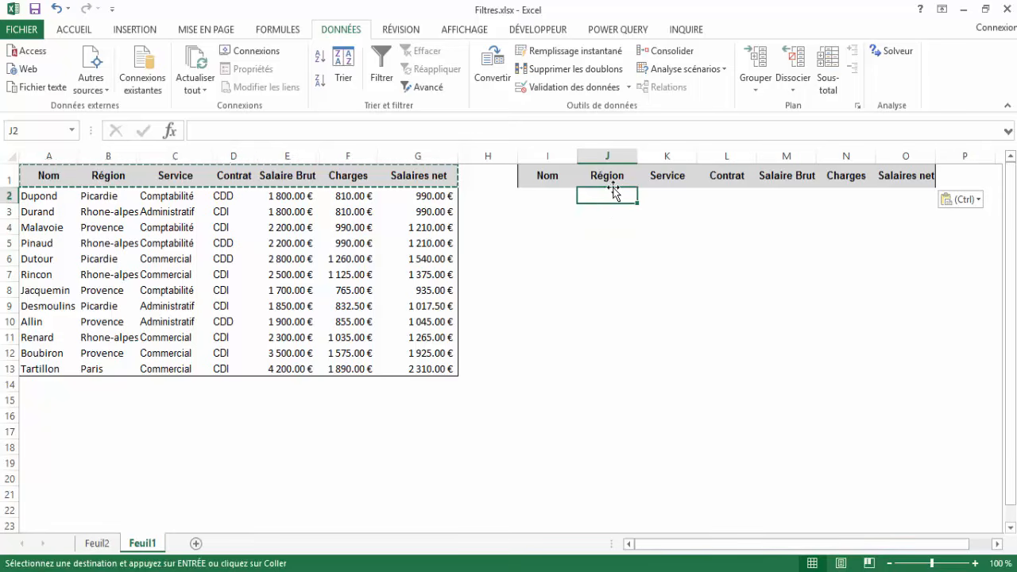
key("Escape")
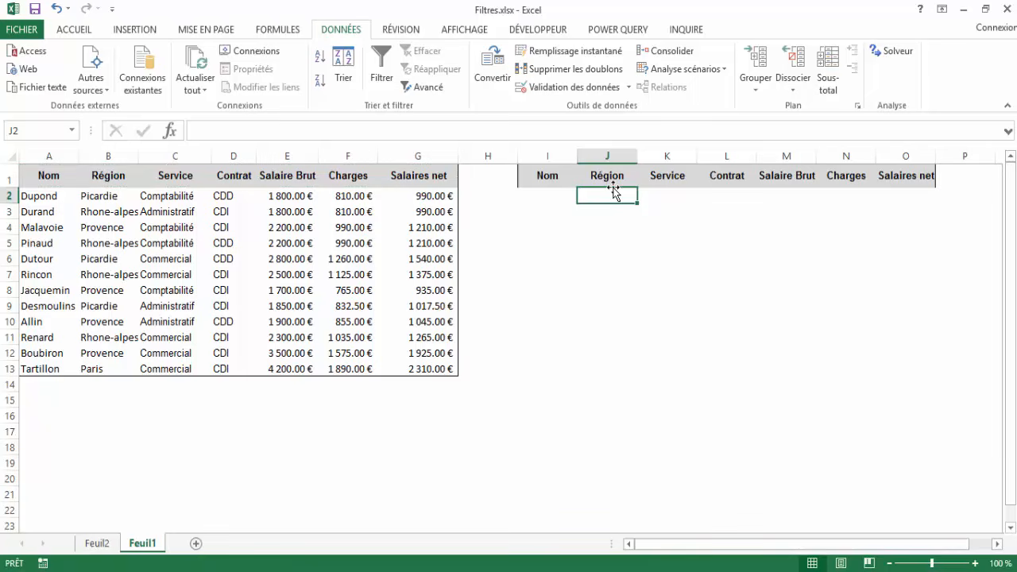
Enter Picardie as the first Région criterion in cell J2.
type("Picardie")
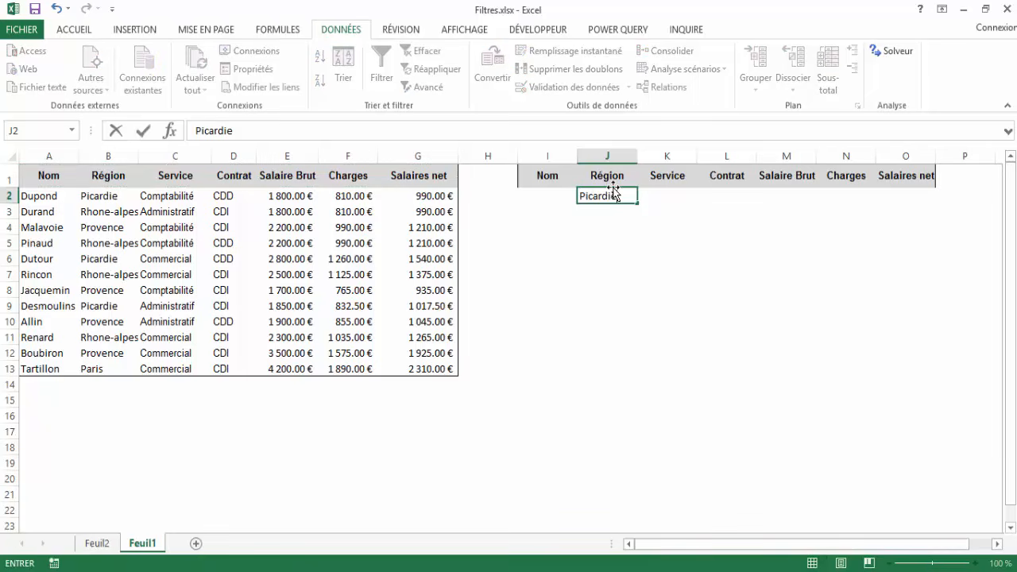
key("Return")
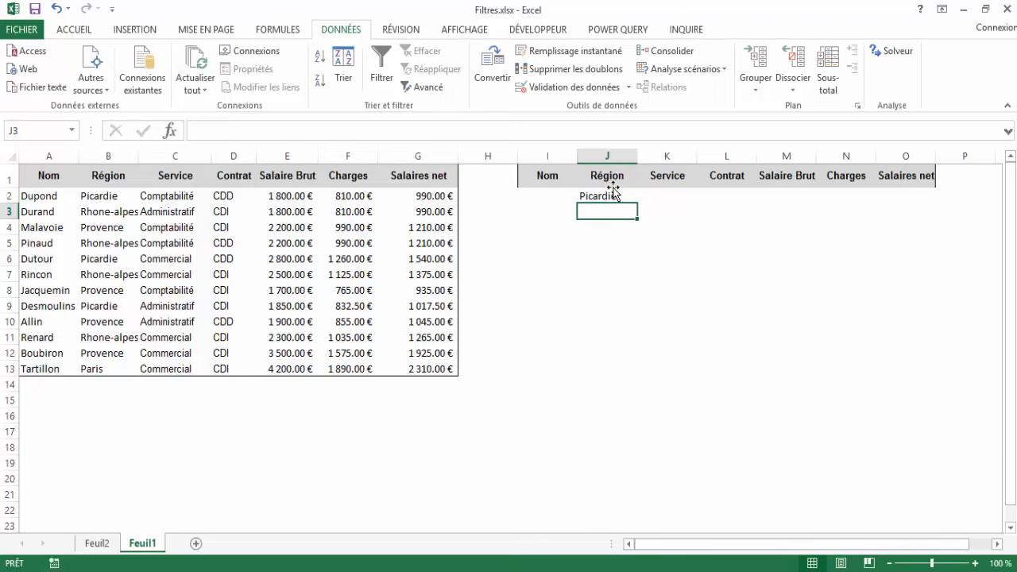
type("Rhones")
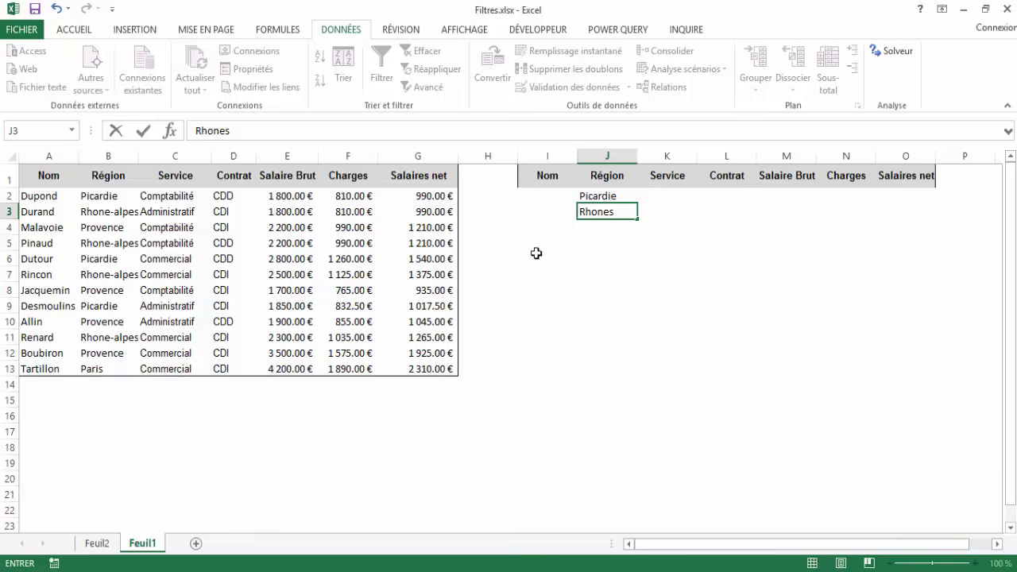
key("Escape")
Copy the Rhone-alpes value from cell B3 into J3 as the second Région criterion.
left_click(110, 215)
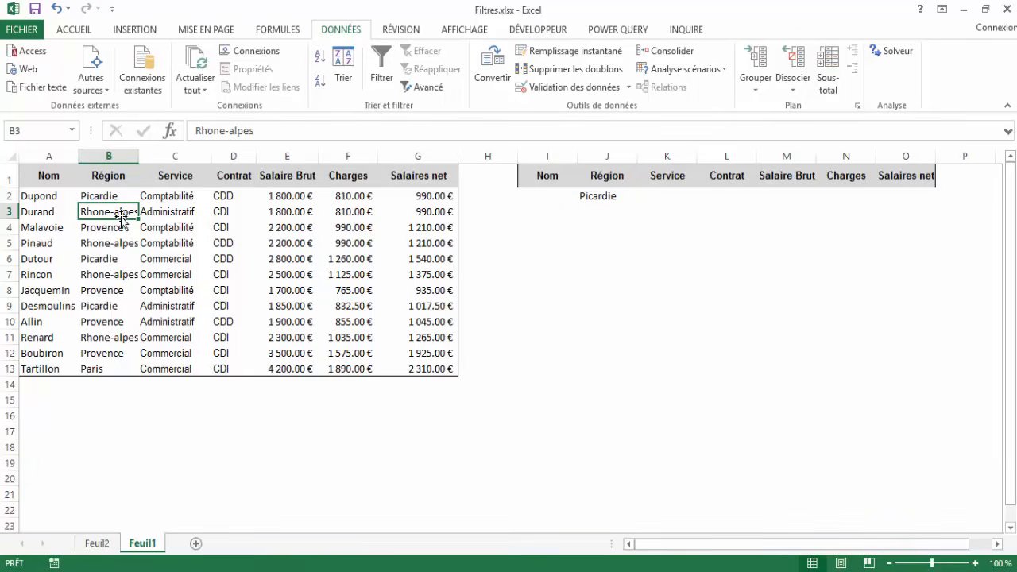
key("ctrl+c")
left_click(601, 208)
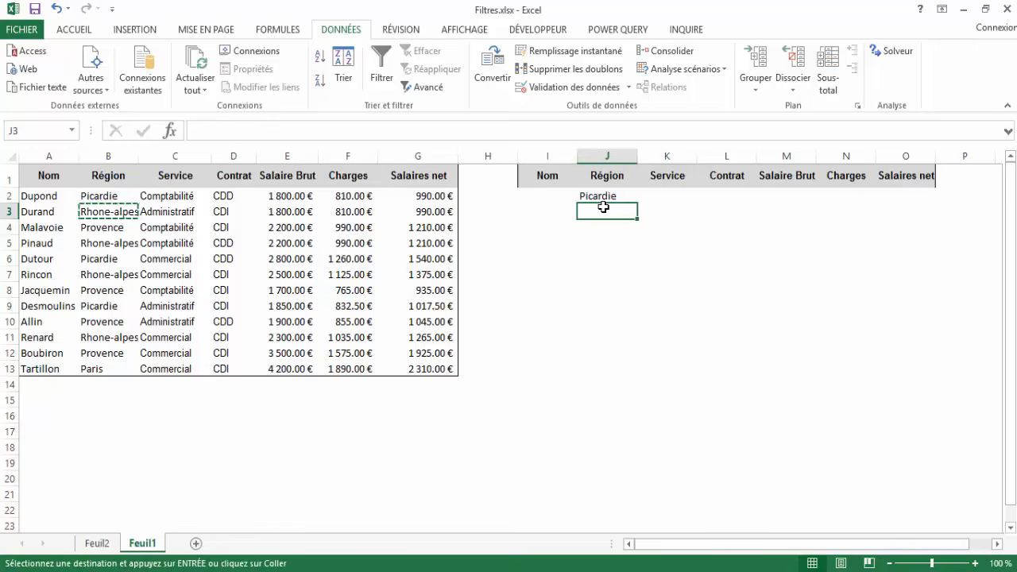
key("ctrl+v")
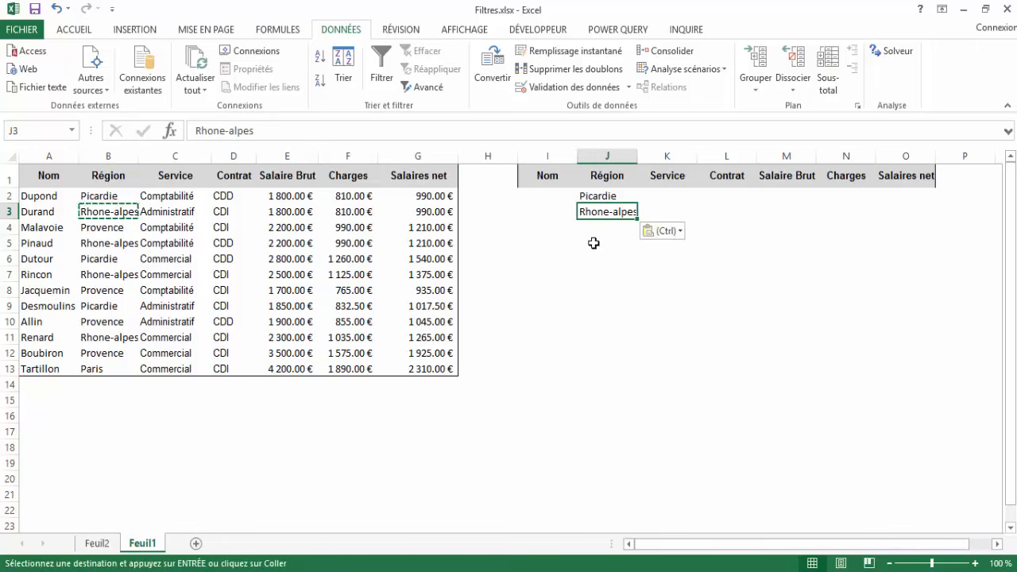
left_click(599, 233)
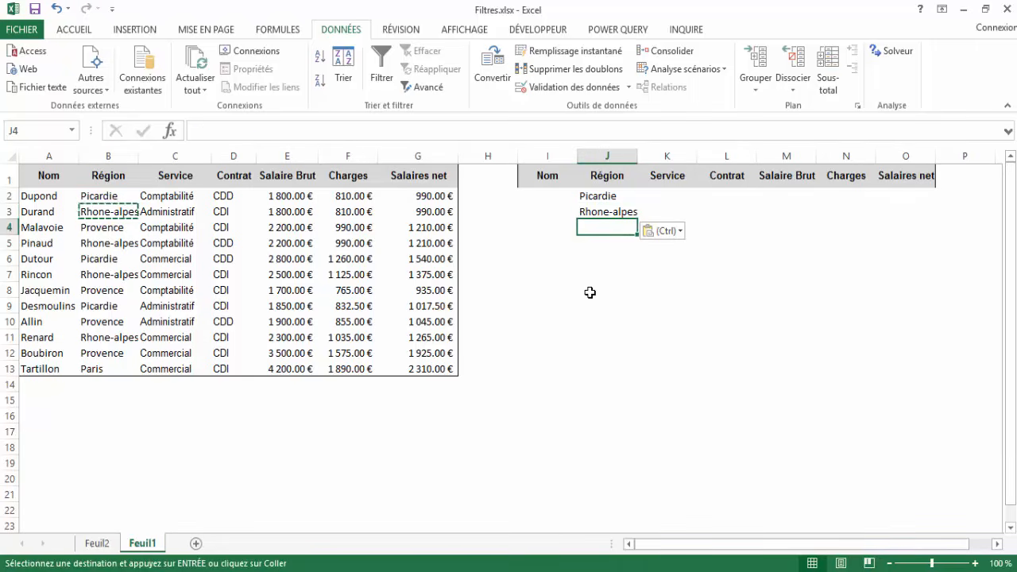
key("Escape")
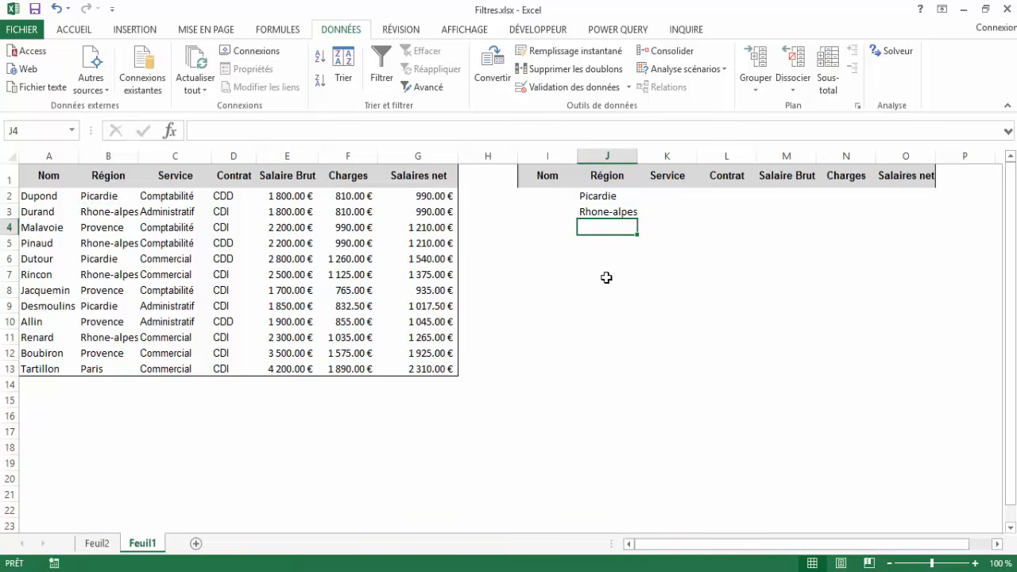
left_click(596, 198)
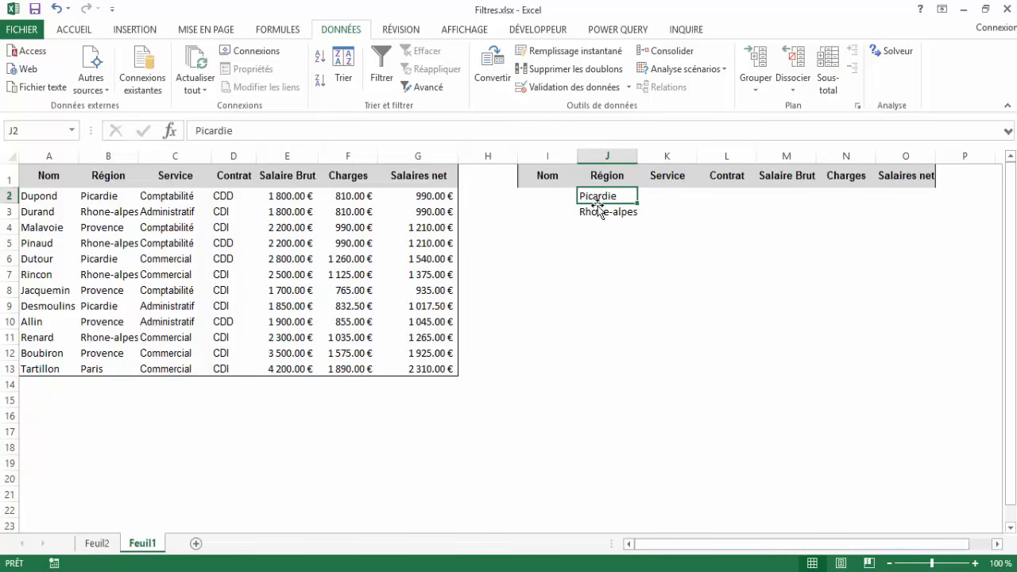
left_click(597, 213)
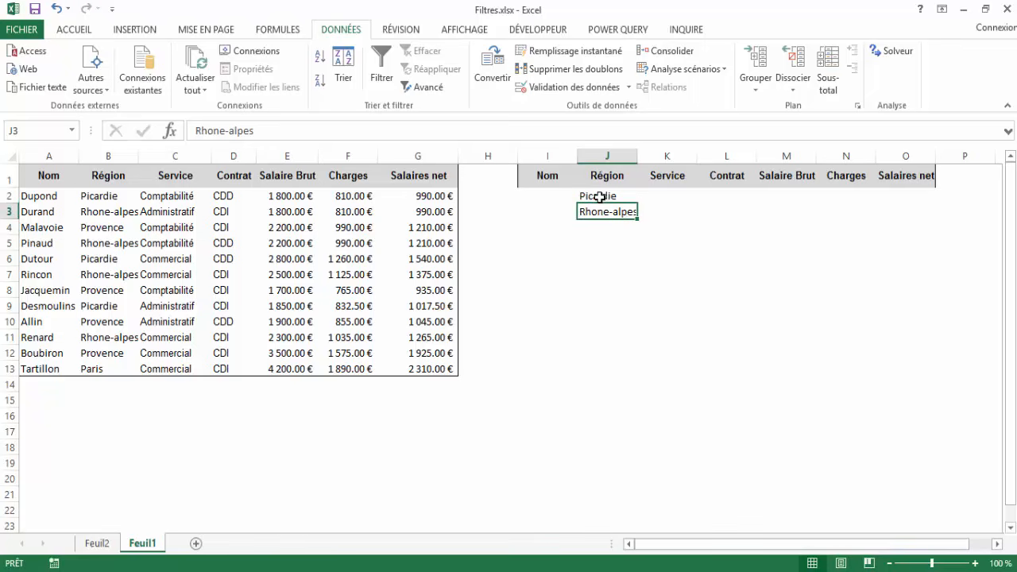
left_click(598, 197)
left_click(597, 211)
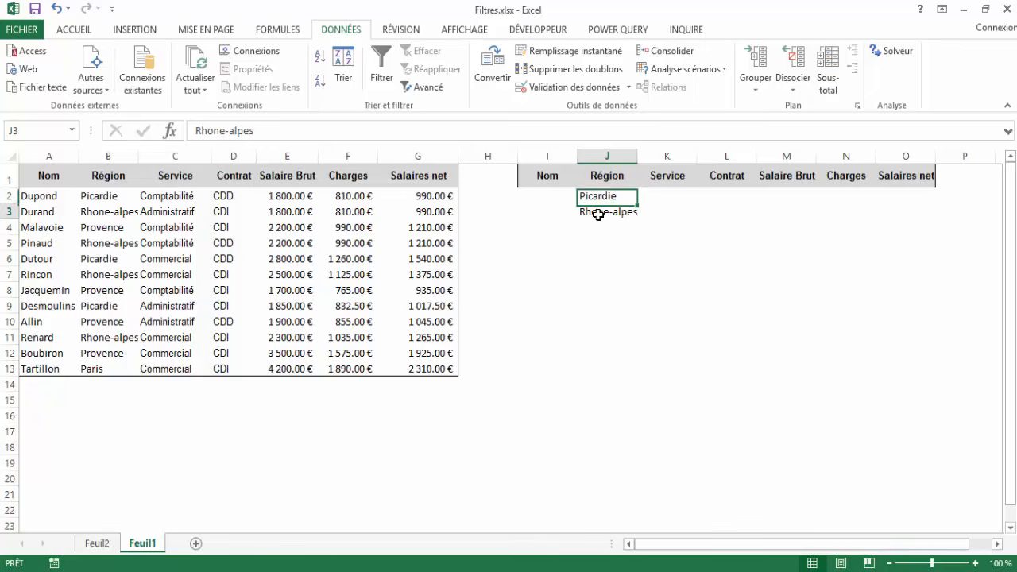
Complete the Picardie criteria row with Comptabilité as Service in K2 and >2000 as Salaire Brut in M2.
left_click(662, 199)
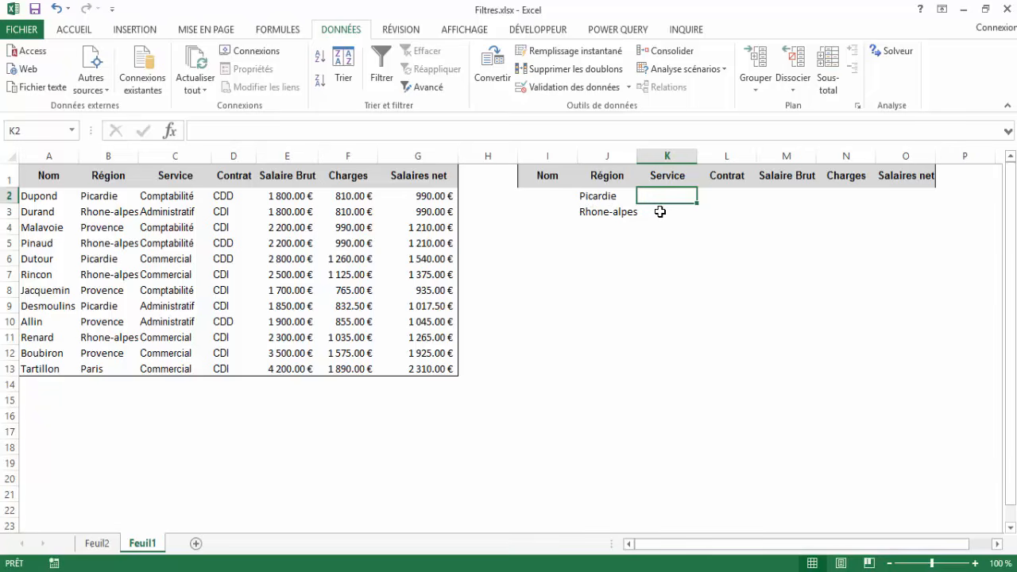
type("Comptabi")
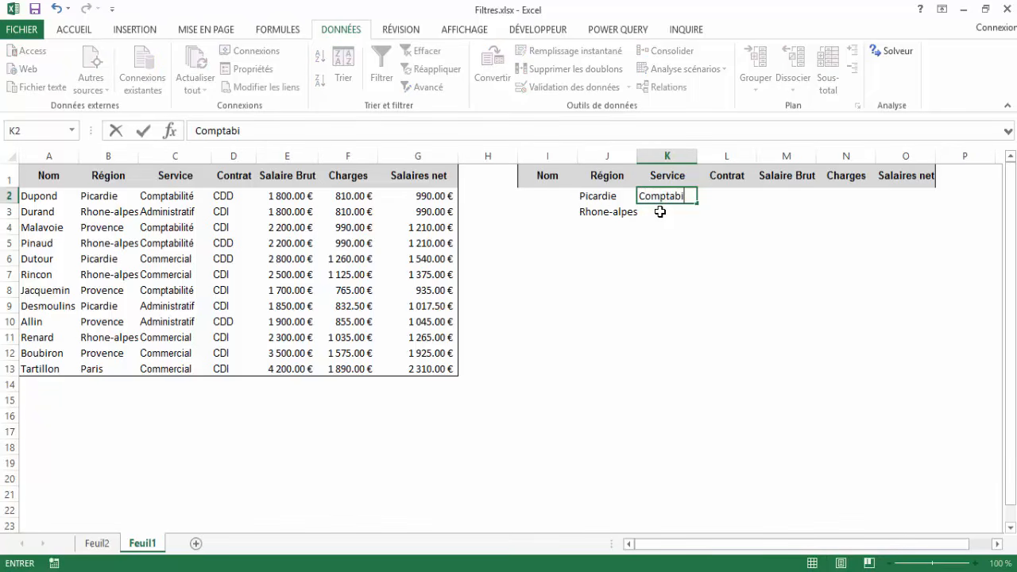
type("lité")
key("Tab")
key("Tab")
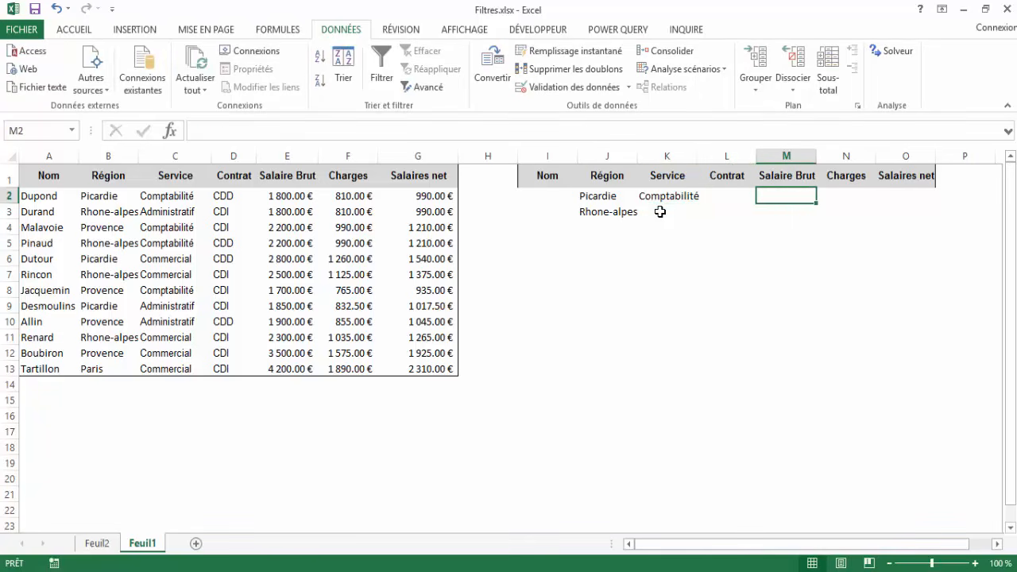
type(">")
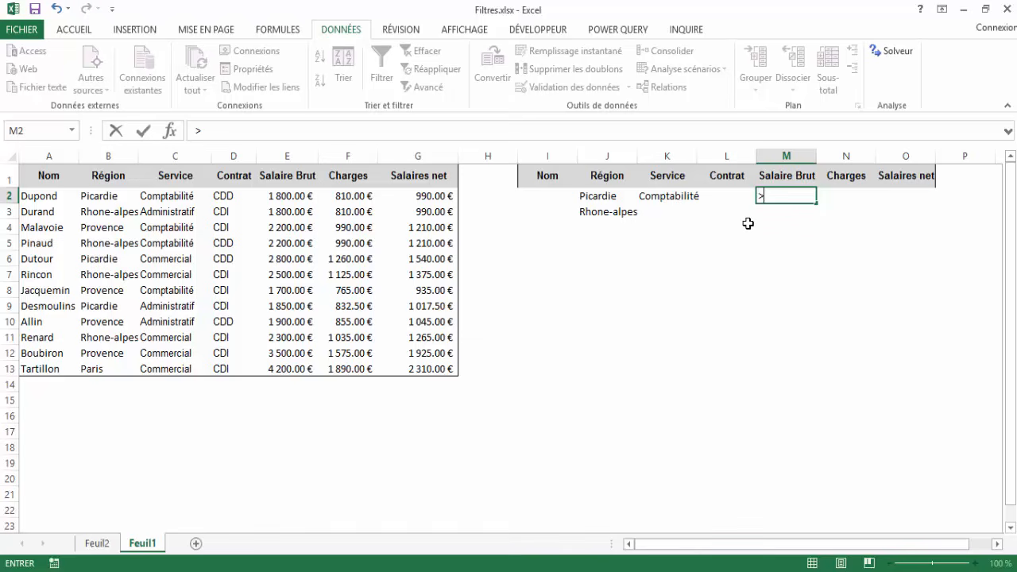
type("2000")
key("Return")
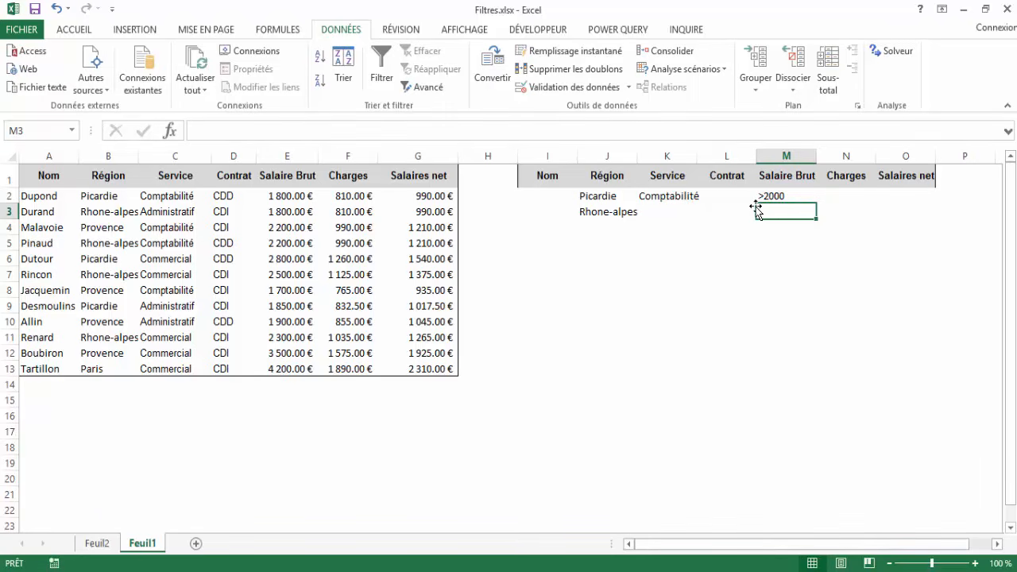
Complete the Rhone-alpes criteria row with Administratif as Service in K3 and <10000 as Salaire Brut in M3.
left_click(668, 213)
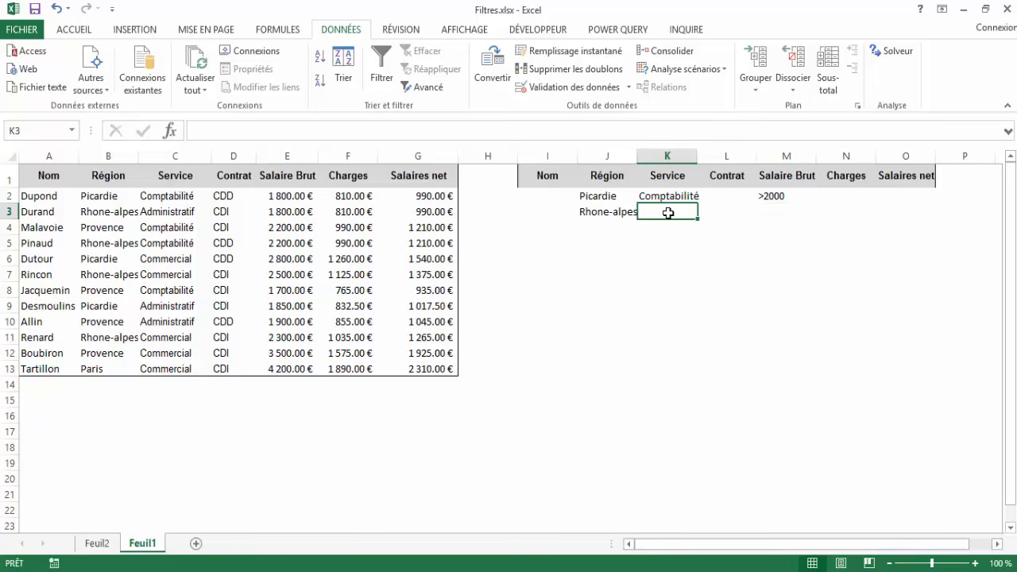
type("A")
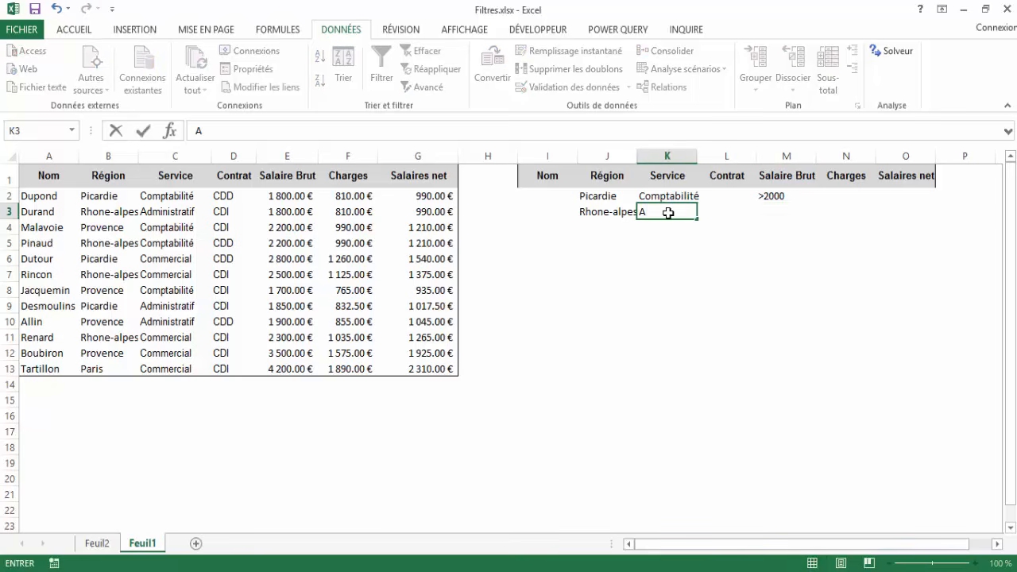
type("dministratif")
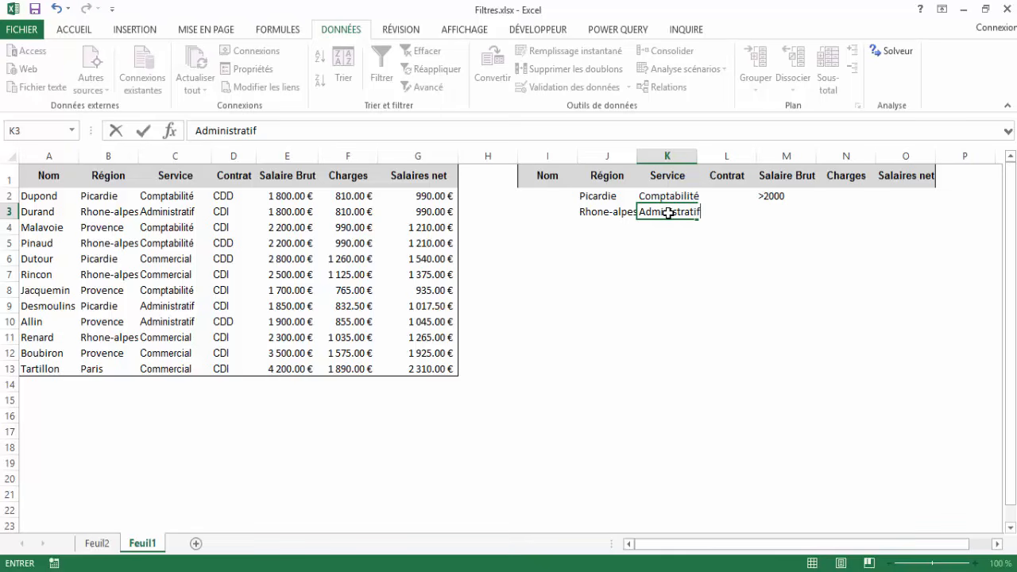
key("Tab")
key("Tab")
type(">")
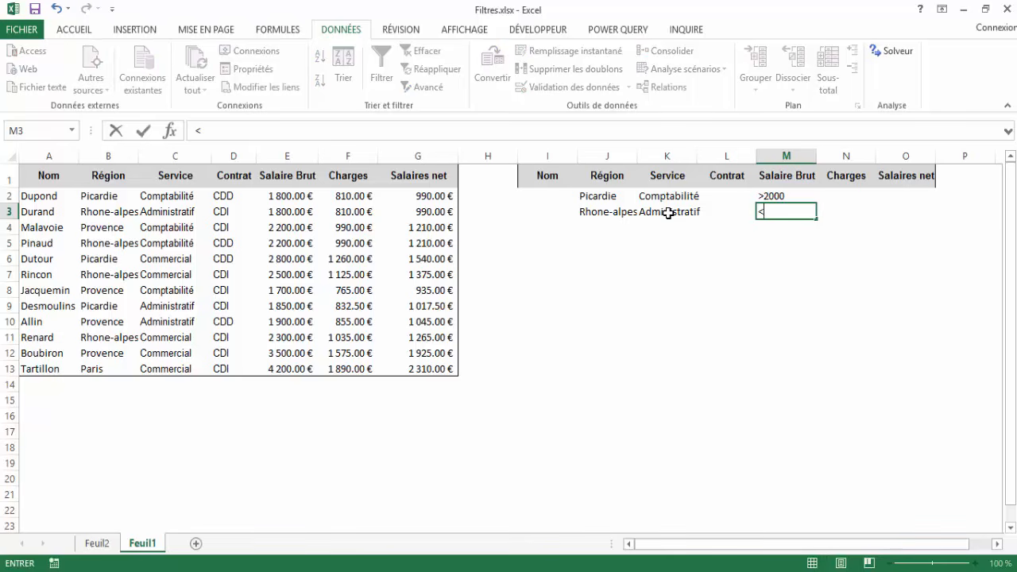
type("10000")
key("Return")
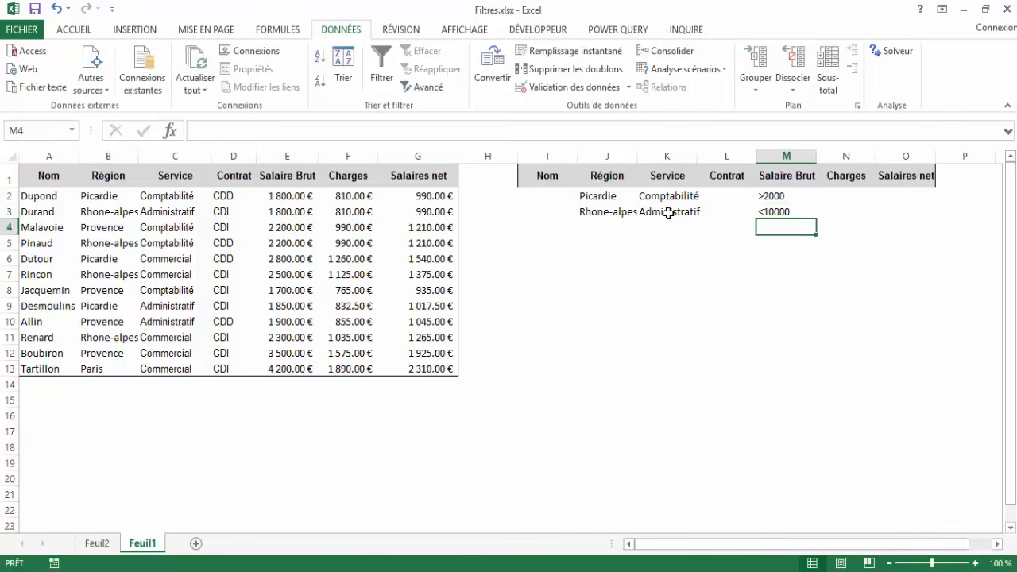
Start an advanced filter that filters the list in place, with A1:G13 on Feuil1 as the list range.
key("Up")
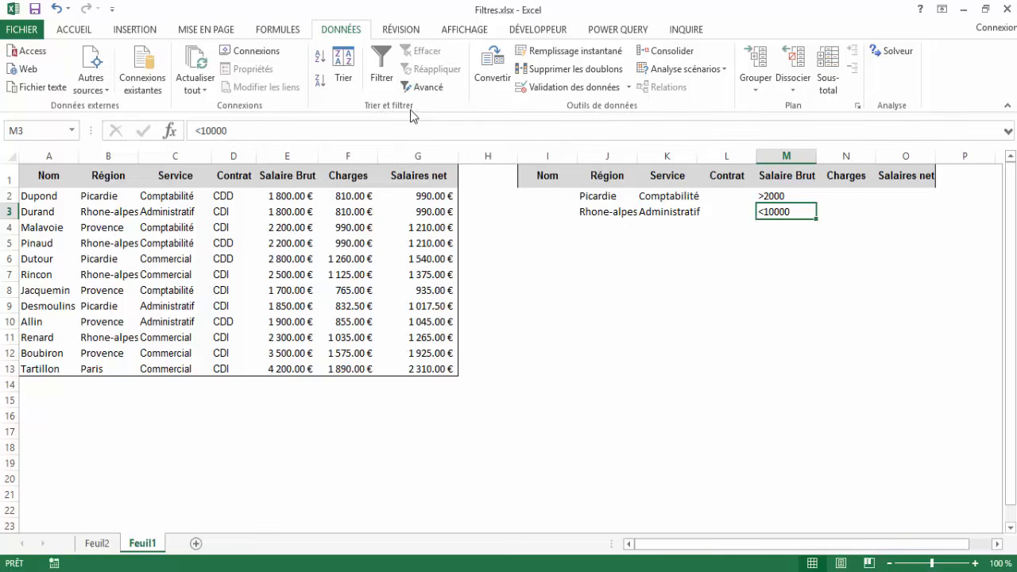
left_click(433, 94)
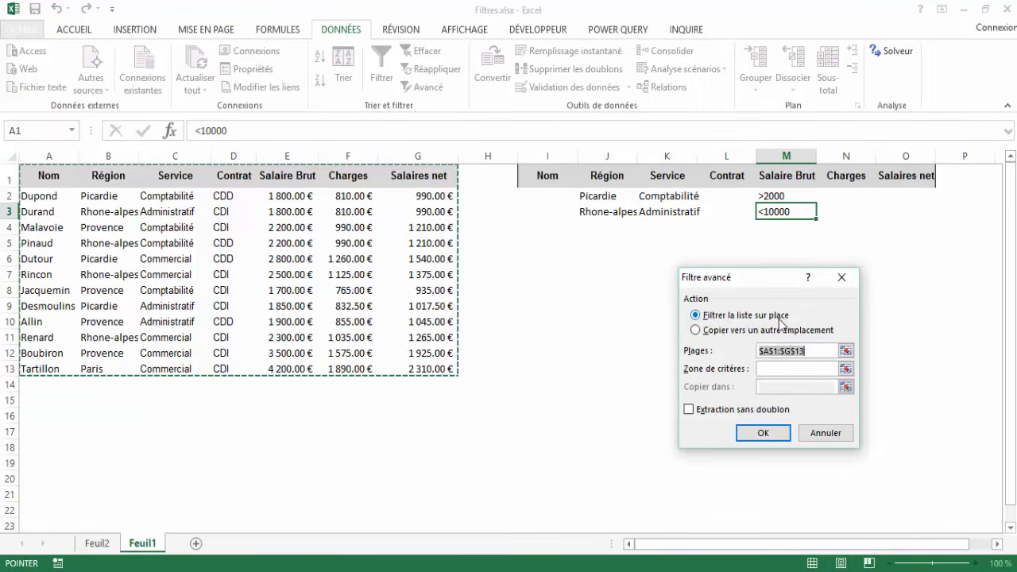
left_click(696, 332)
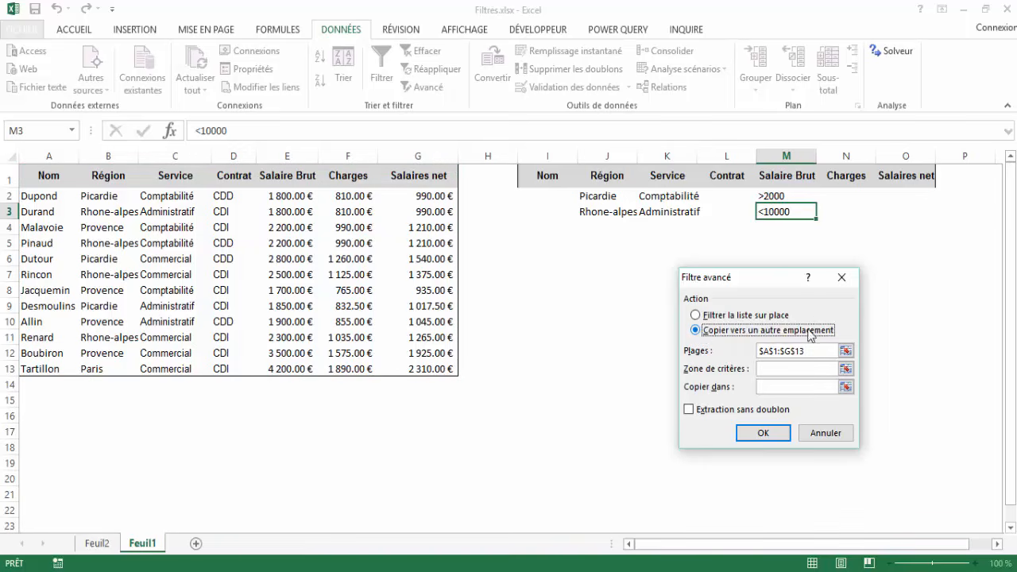
left_click(696, 316)
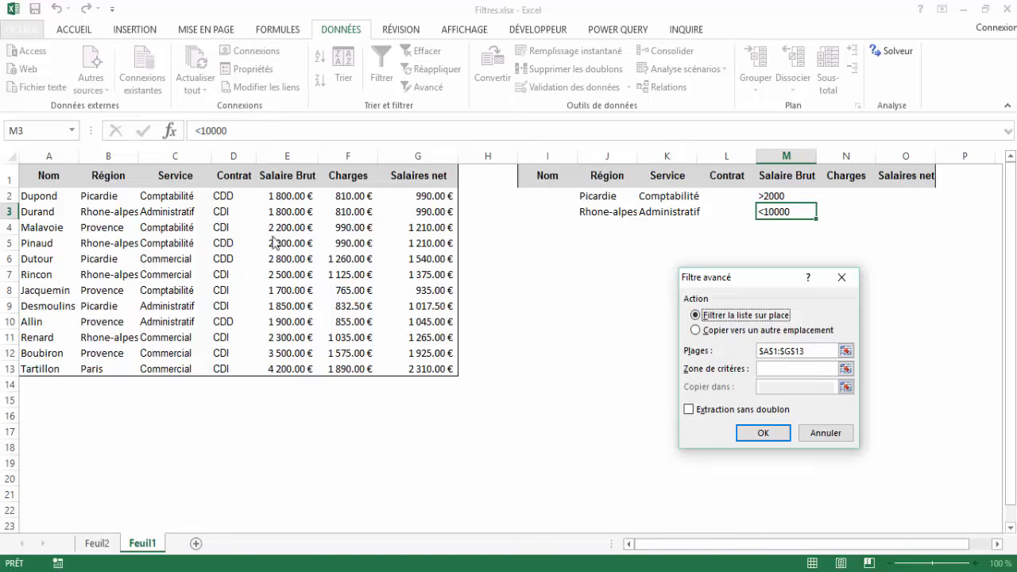
left_click(810, 350)
double_click(810, 350)
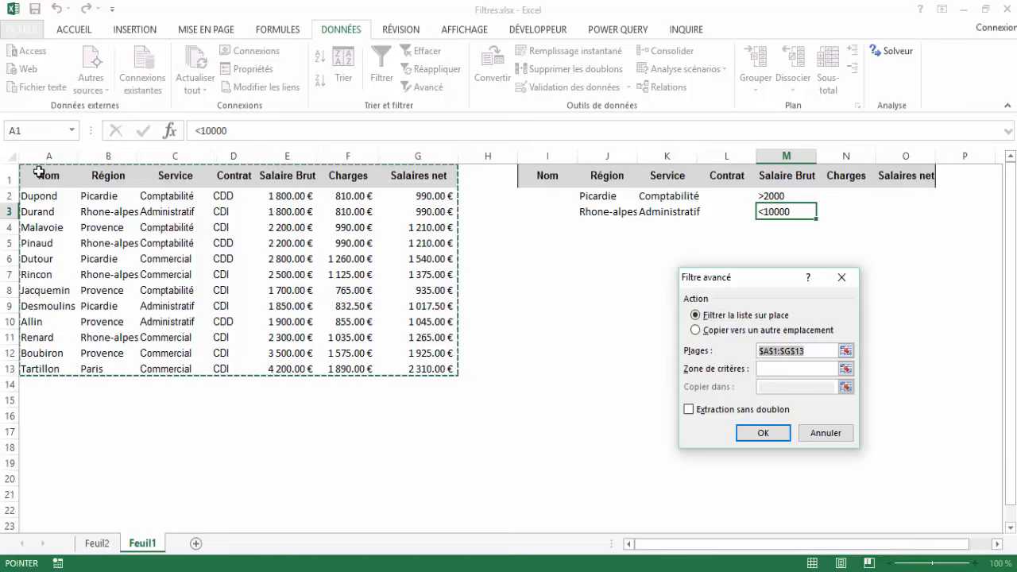
left_click_drag(39, 170, 450, 374)
Set the advanced filter's criteria range to I1:O3 on Feuil1 and apply the filter.
left_click(770, 368)
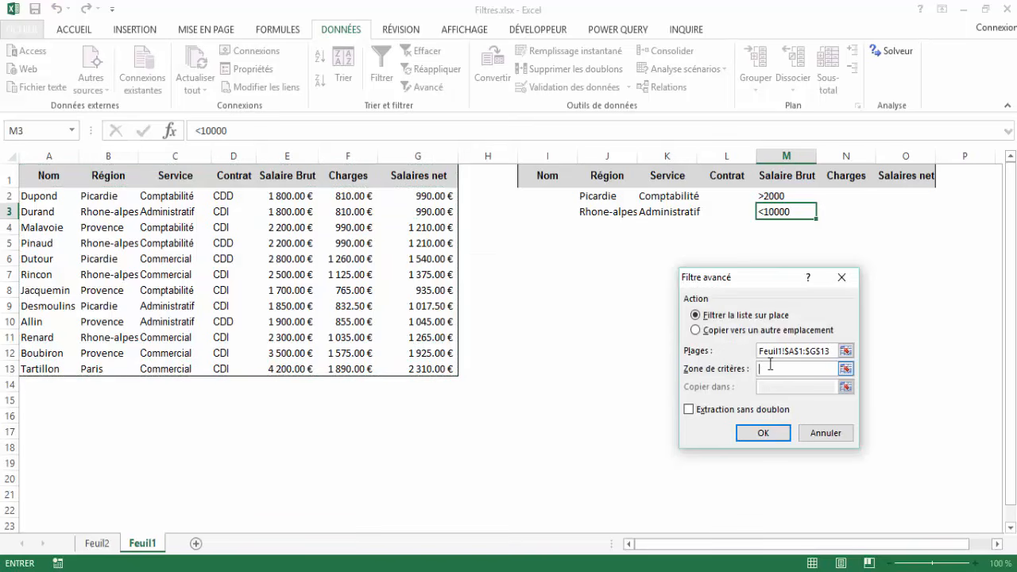
left_click_drag(755, 280, 738, 332)
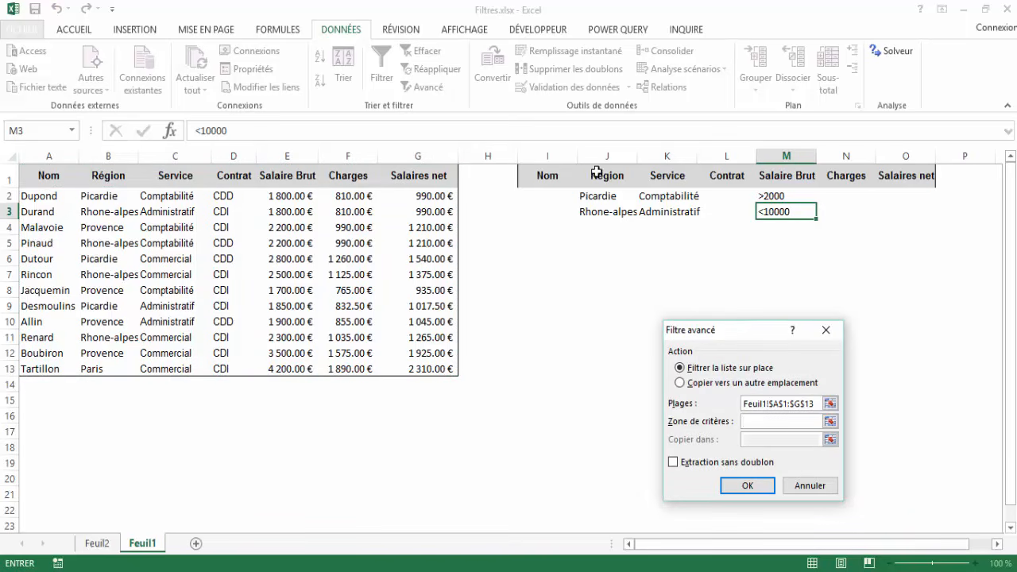
left_click(544, 176)
left_click_drag(543, 175, 898, 214)
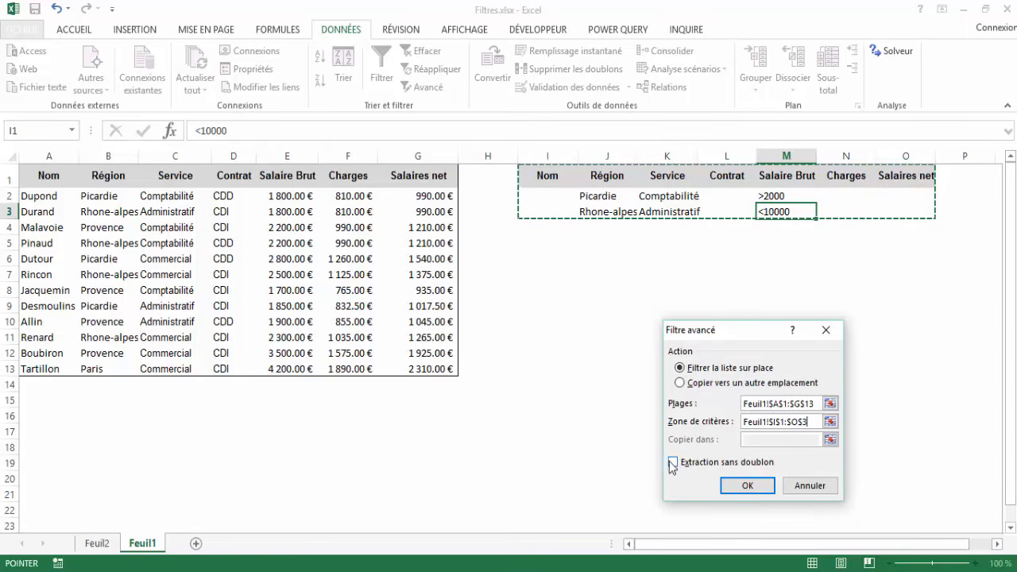
left_click(748, 486)
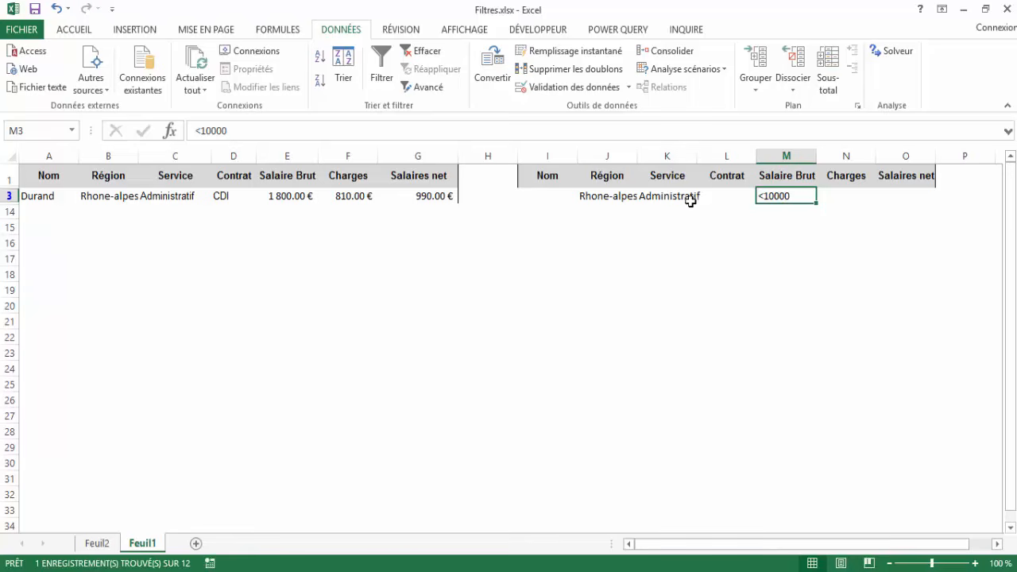
Clear the advanced filter from the salary table.
left_click(428, 53)
left_click(205, 259)
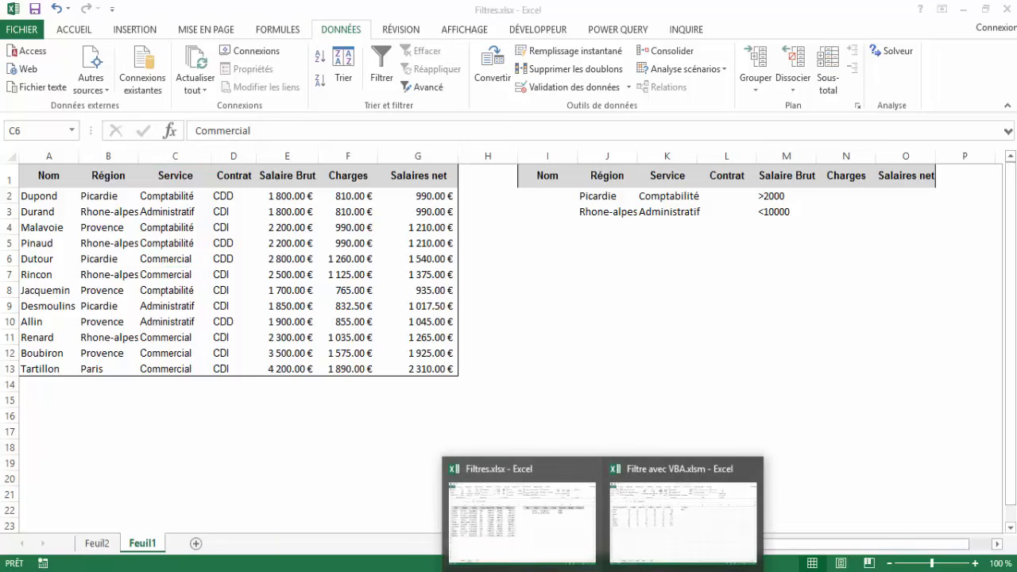
Switch to the workbook Filtre avec VBA.xlsm and review the Matière and Moyenne columns of the student grades table.
left_click(669, 543)
left_click(283, 356)
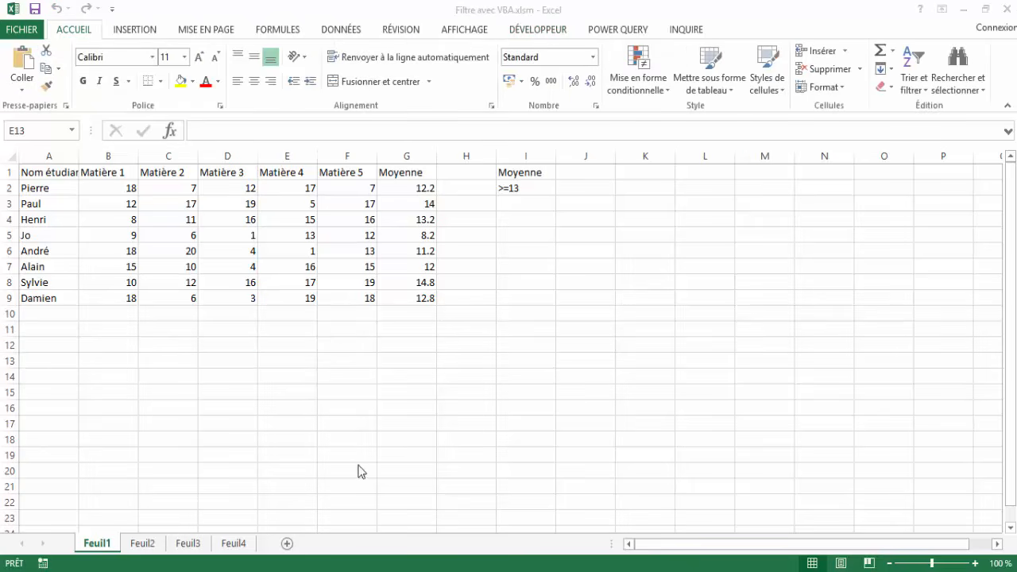
left_click(127, 359)
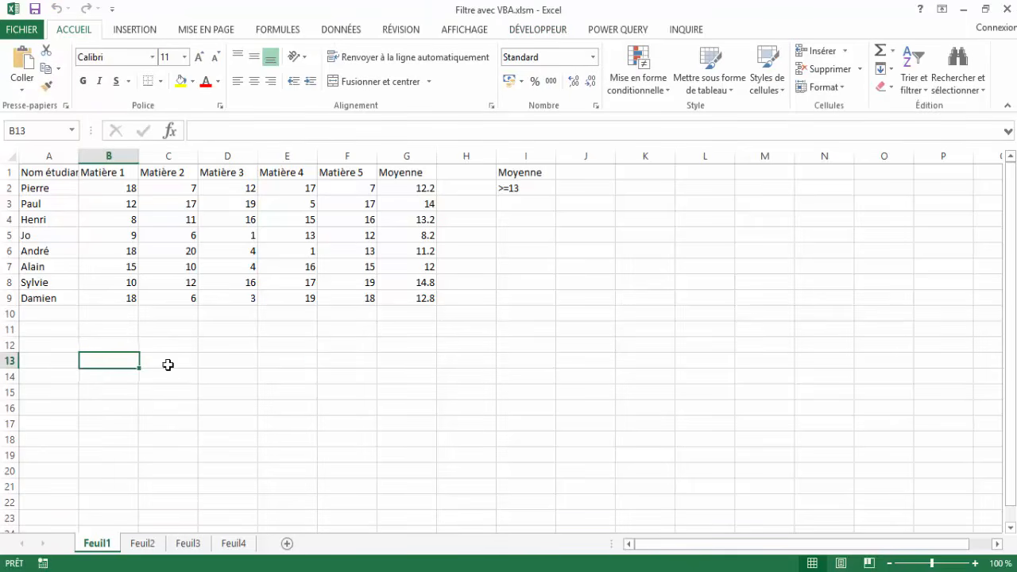
left_click(115, 192)
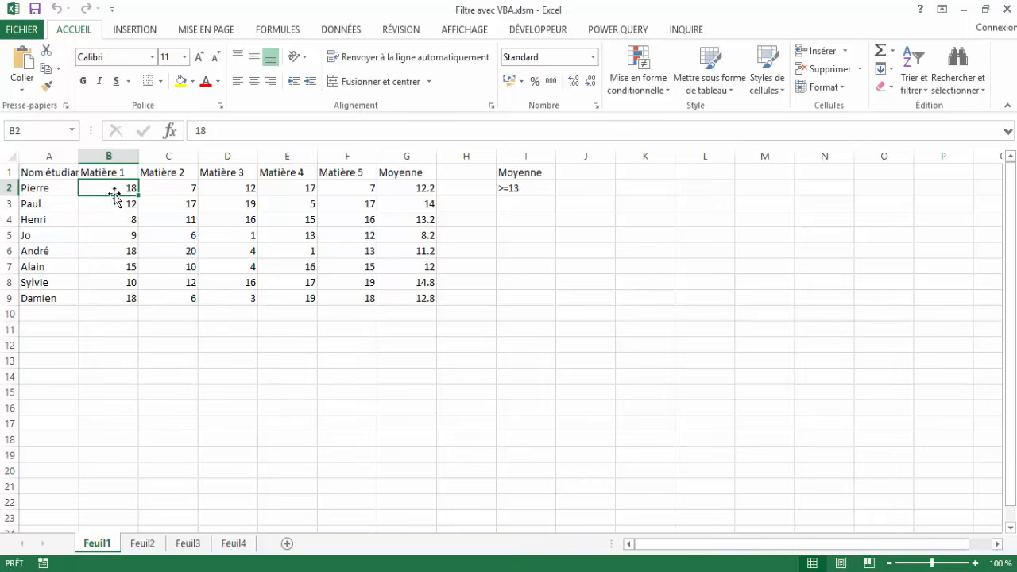
left_click(347, 173)
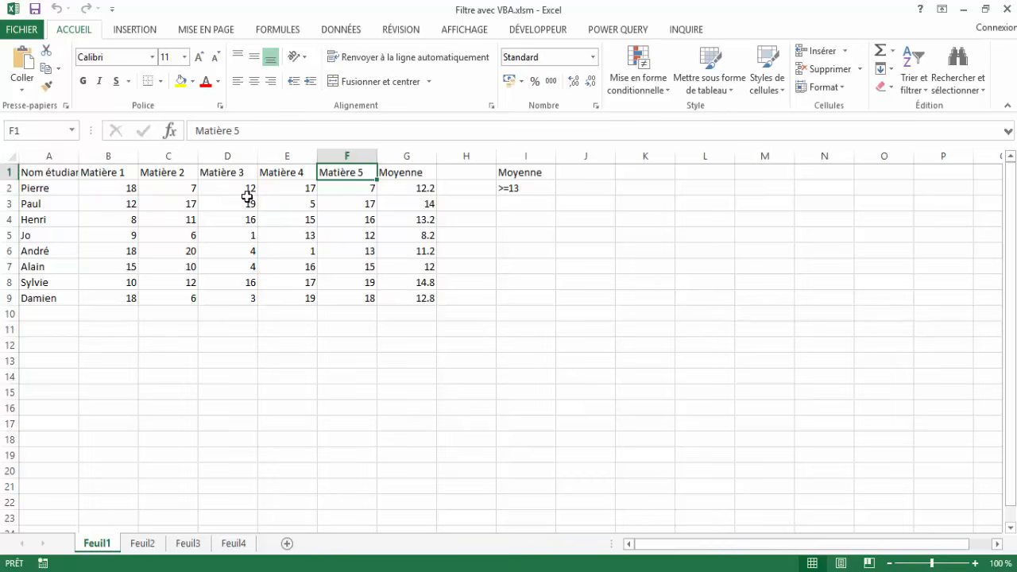
left_click(403, 178)
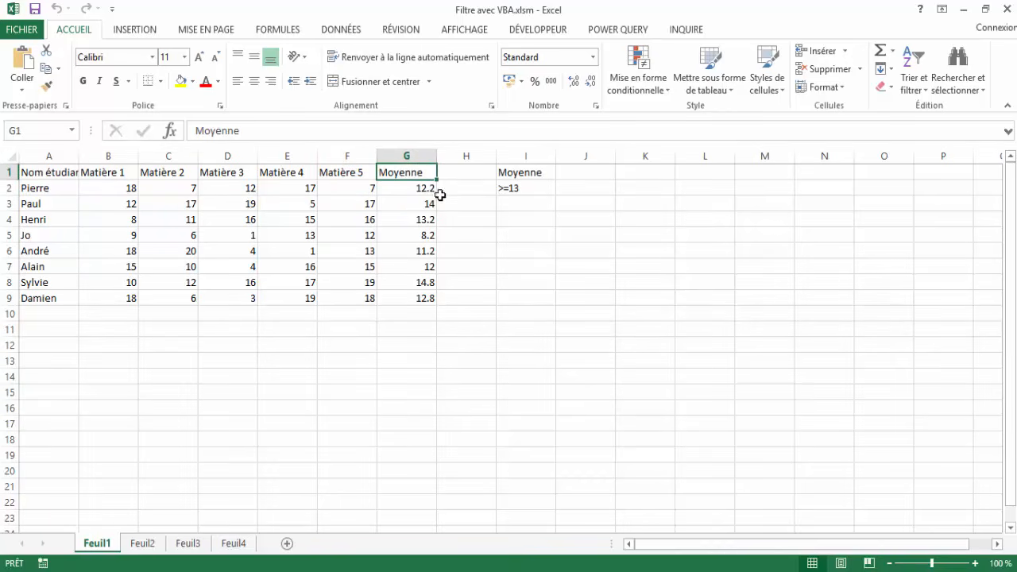
Inspect the average formula in G2 and the Moyenne criteria range I1:I2 on Feuil1.
left_click(429, 189)
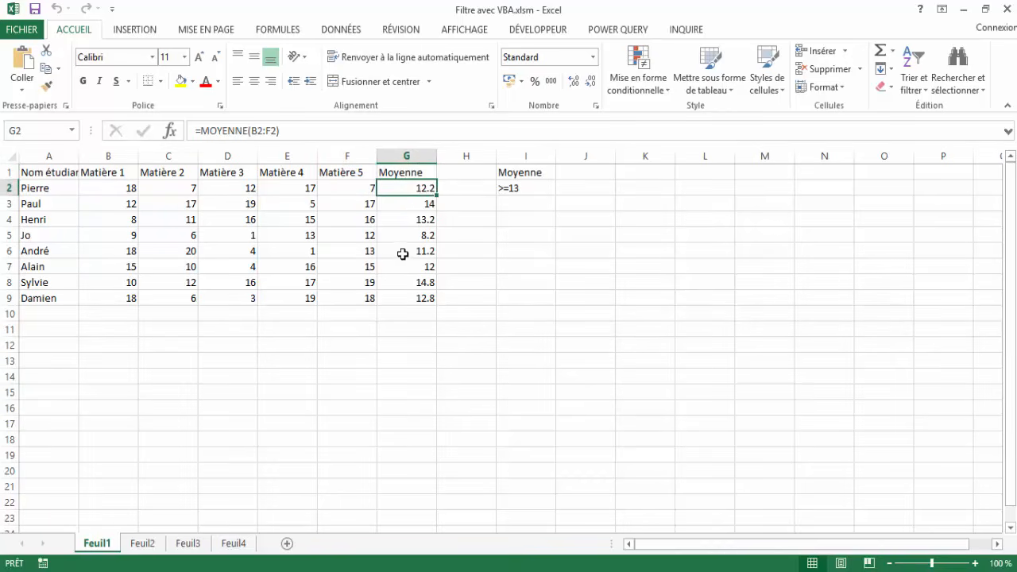
left_click(520, 174)
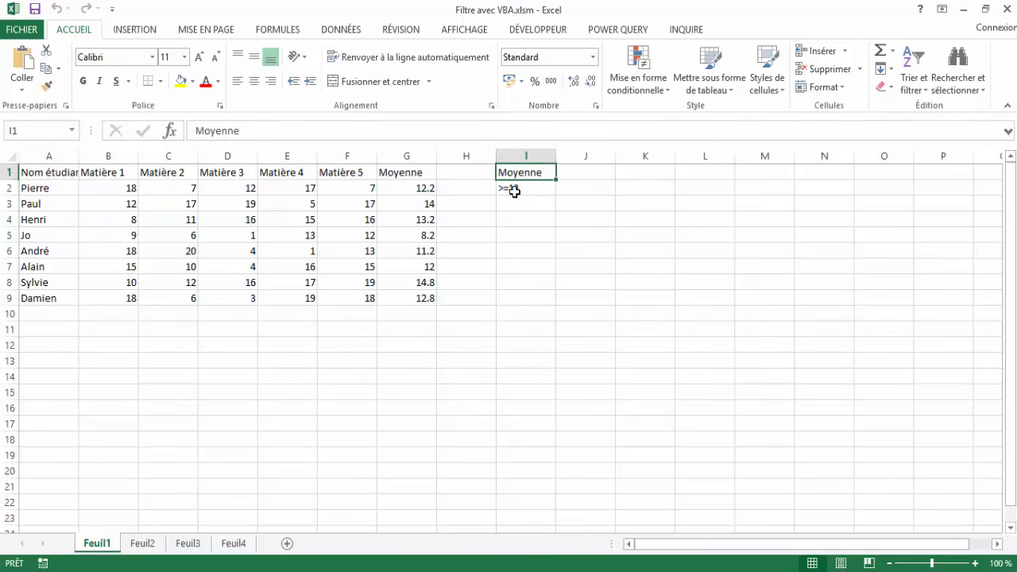
left_click(514, 191)
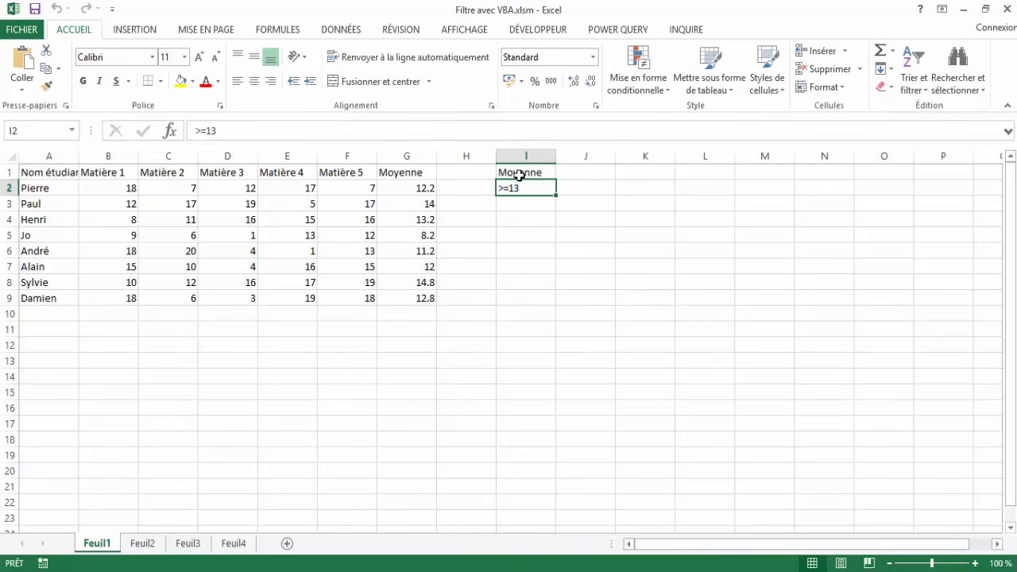
left_click_drag(518, 172, 519, 184)
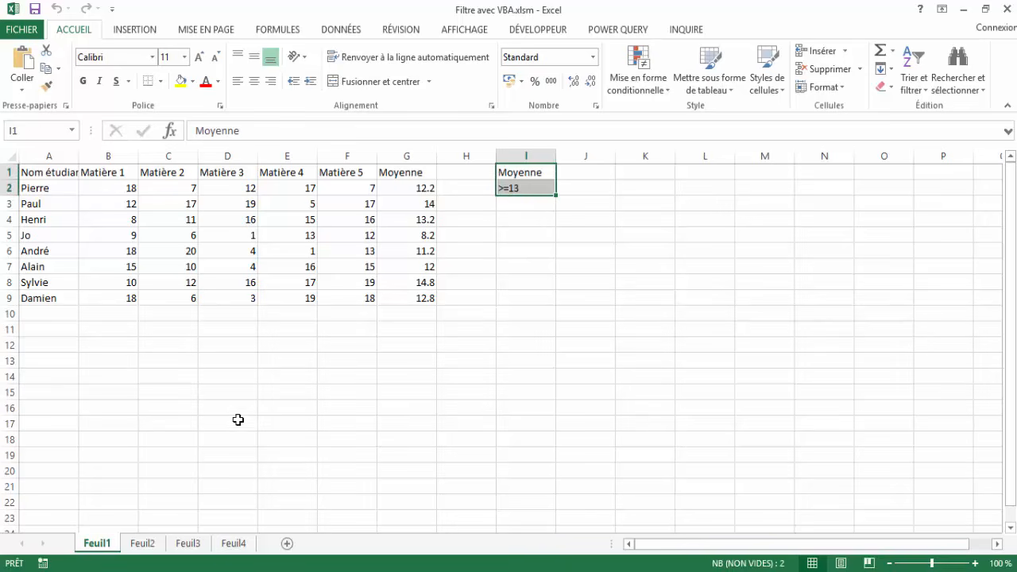
Switch to the empty sheet Feuil4 and select cell A1 as the extraction destination.
left_click(235, 543)
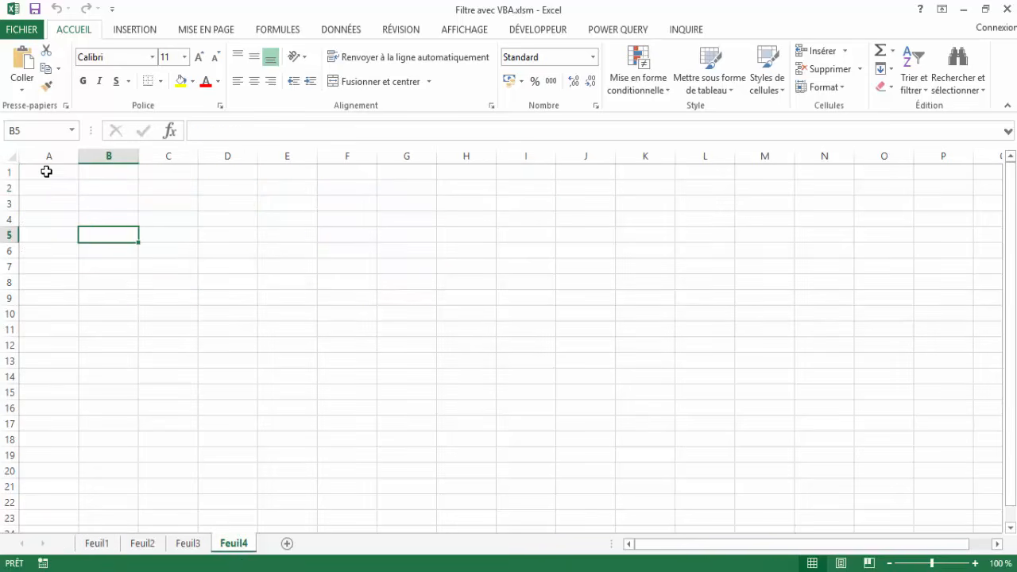
left_click_drag(49, 155, 104, 156)
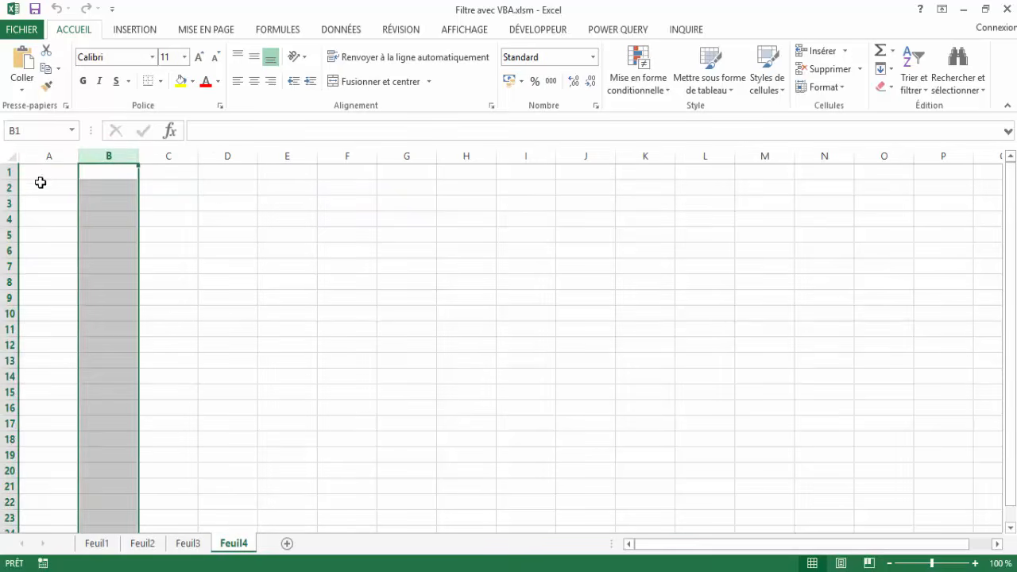
left_click(40, 173)
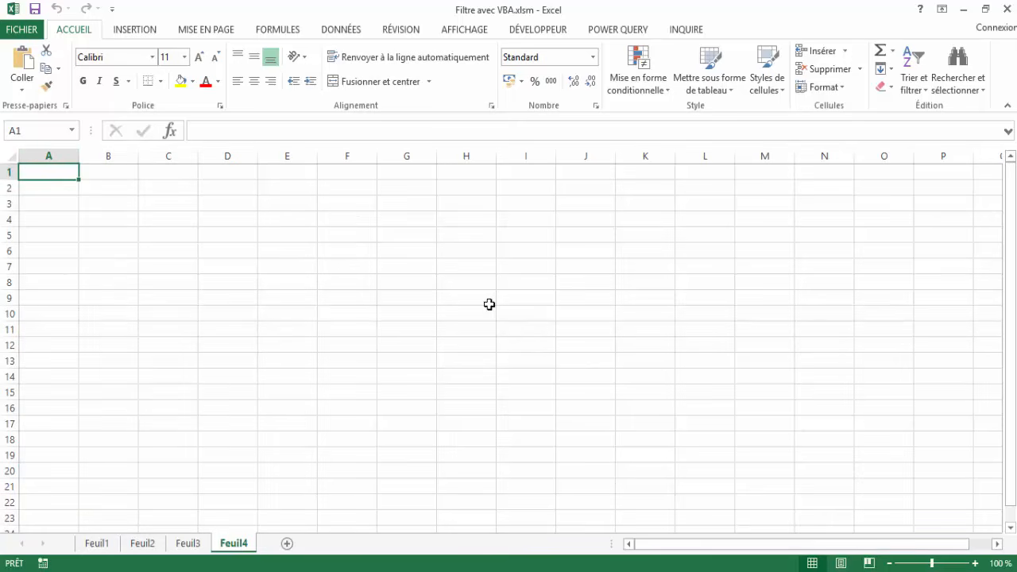
Check in Excel's ribbon customization options that the Développeur tab is enabled, and accept the options.
left_click(553, 33)
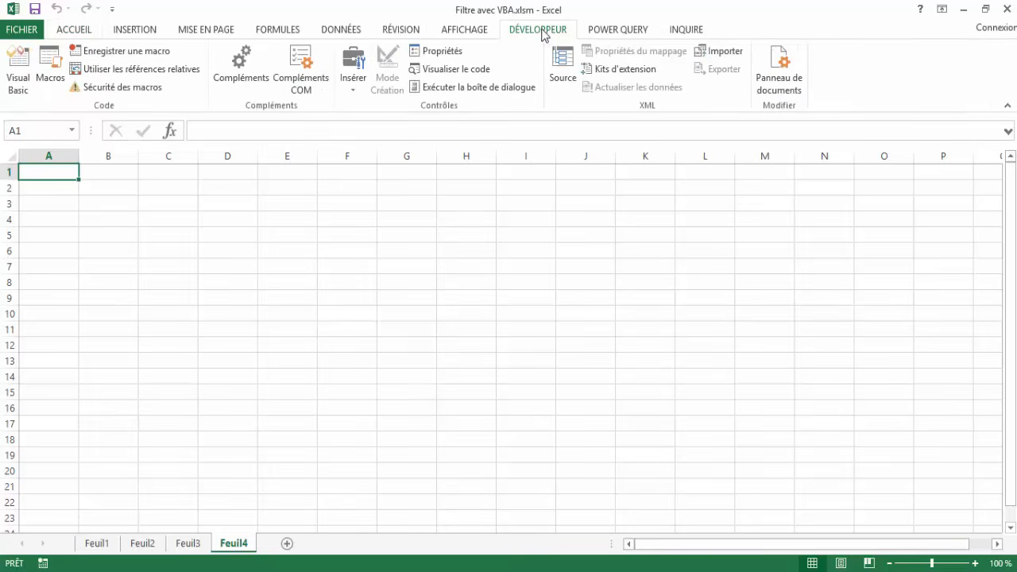
left_click(17, 32)
left_click(17, 35)
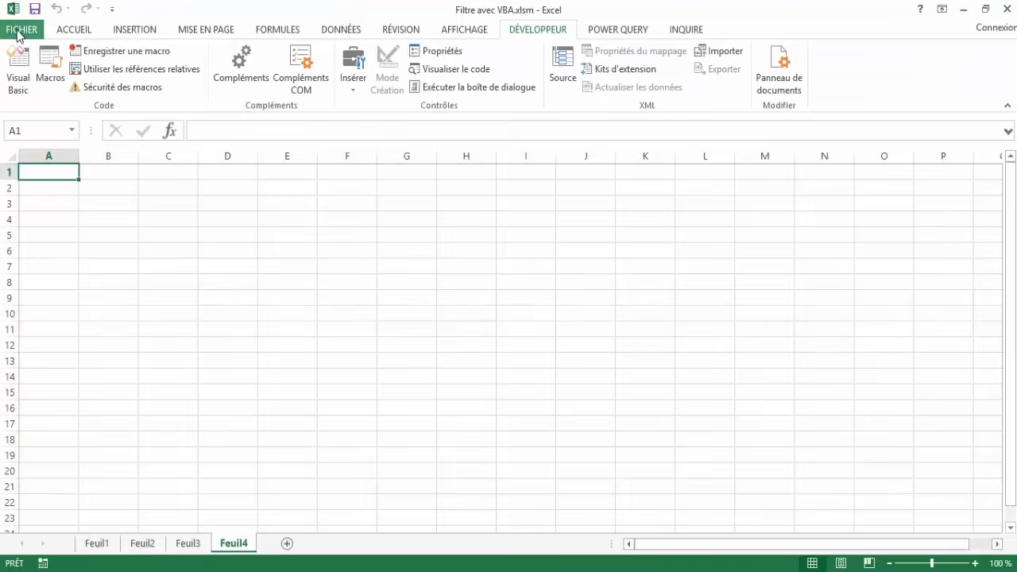
left_click(18, 35)
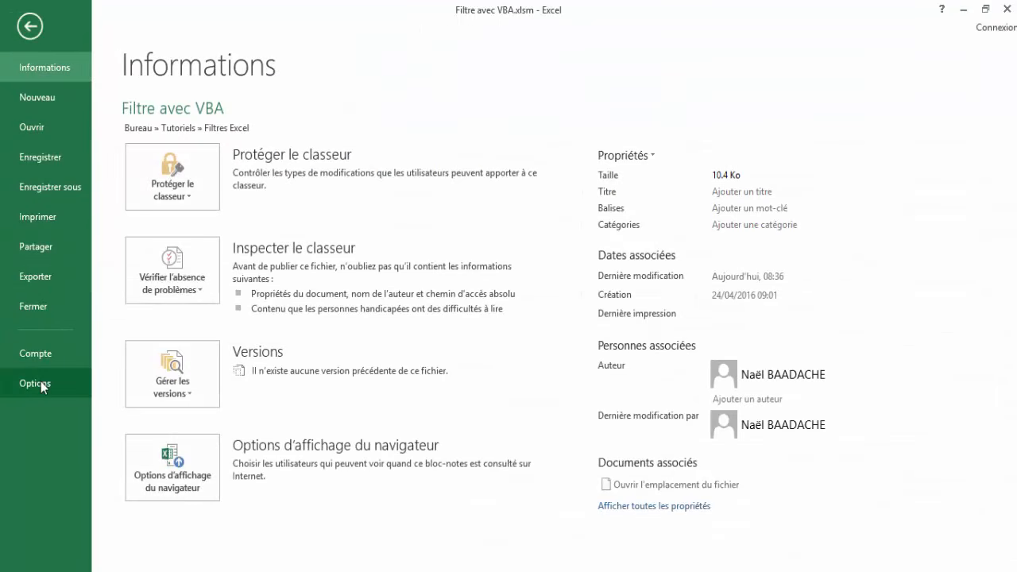
left_click(36, 383)
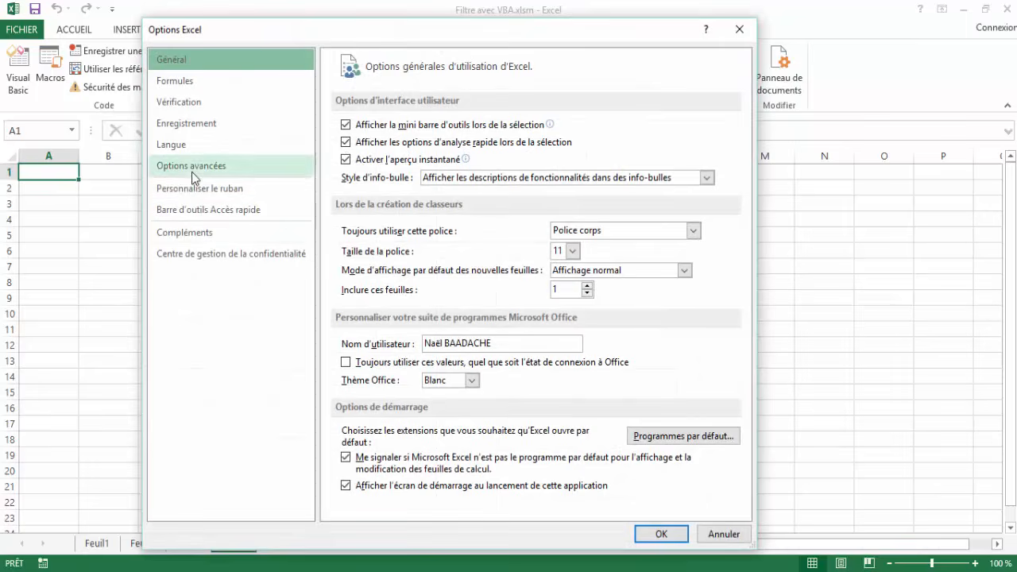
left_click(192, 190)
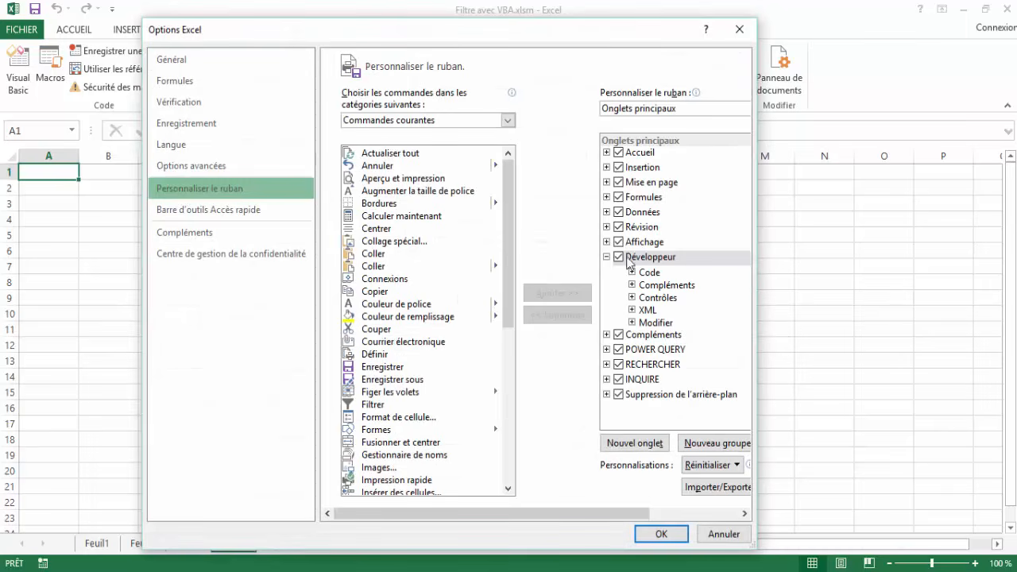
left_click(628, 257)
left_click(607, 258)
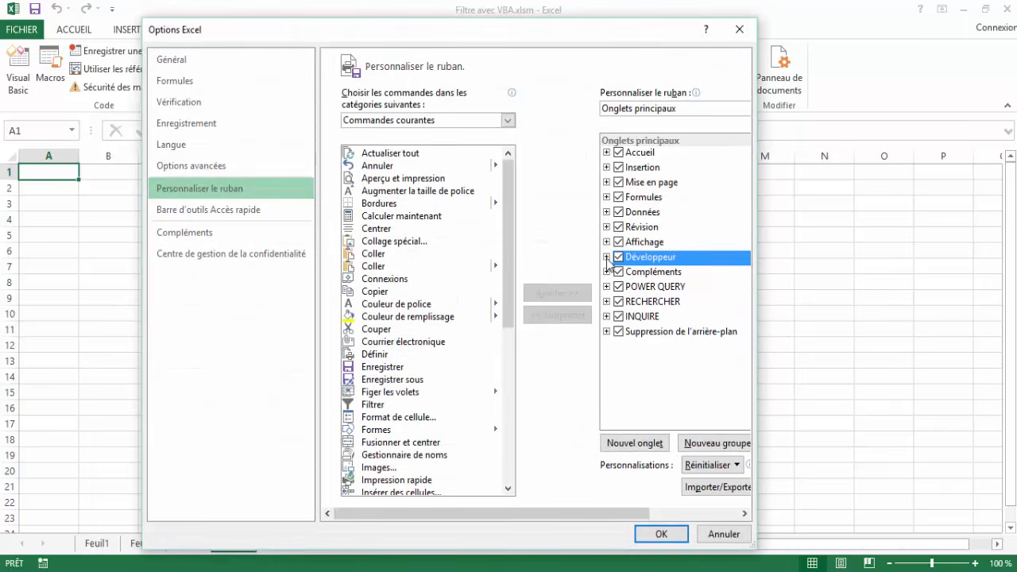
left_click(661, 536)
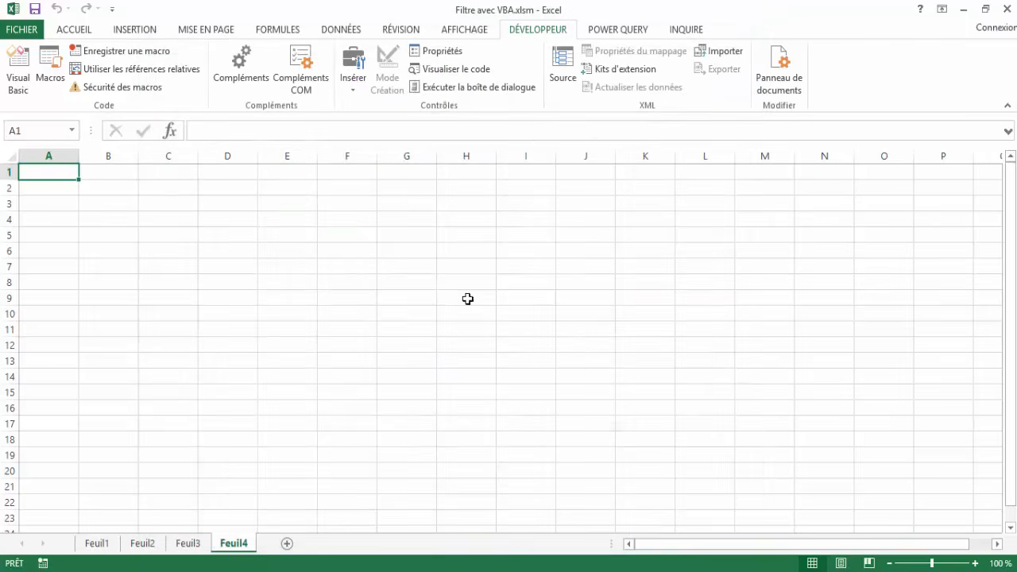
Draw an ActiveX command button about 164 wide by 55 high over cells G5 to J8 on Feuil4.
left_click(426, 265)
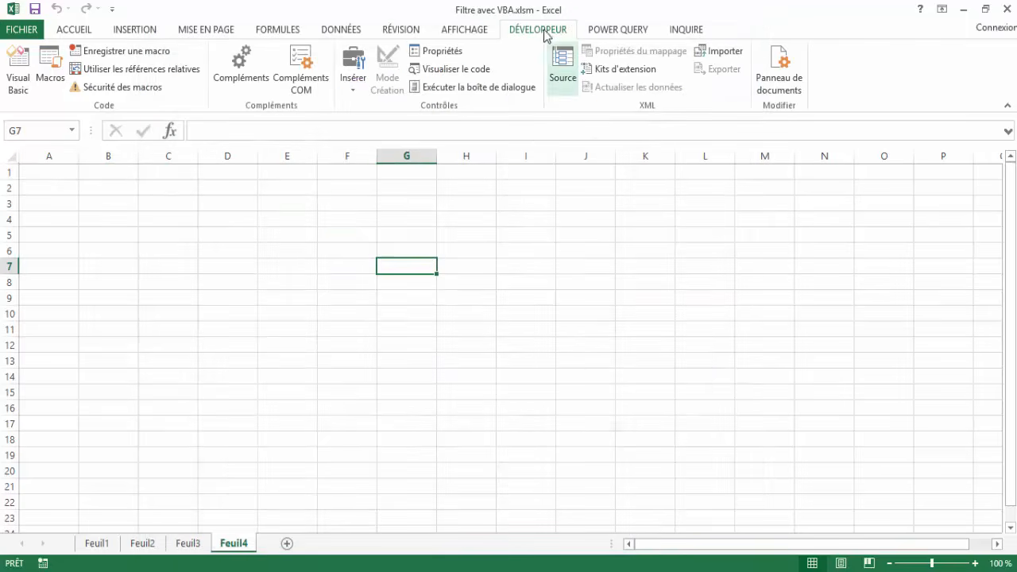
left_click(349, 93)
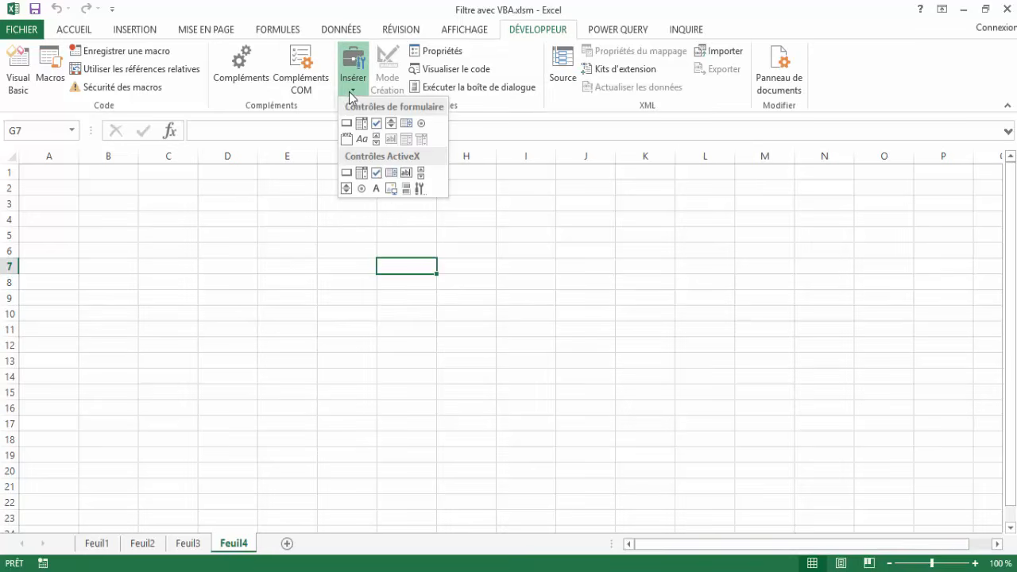
left_click(347, 174)
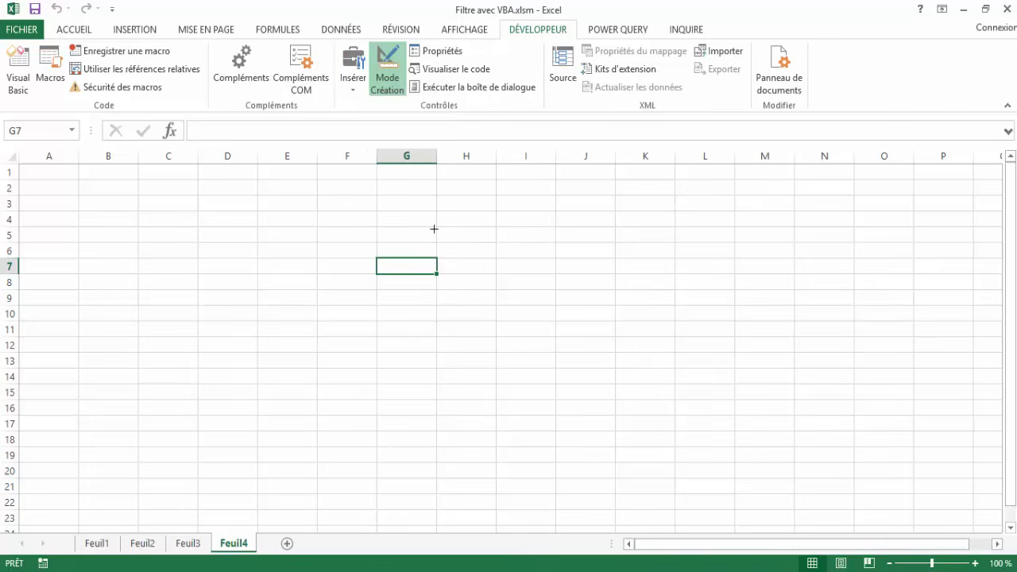
left_click_drag(424, 228, 588, 285)
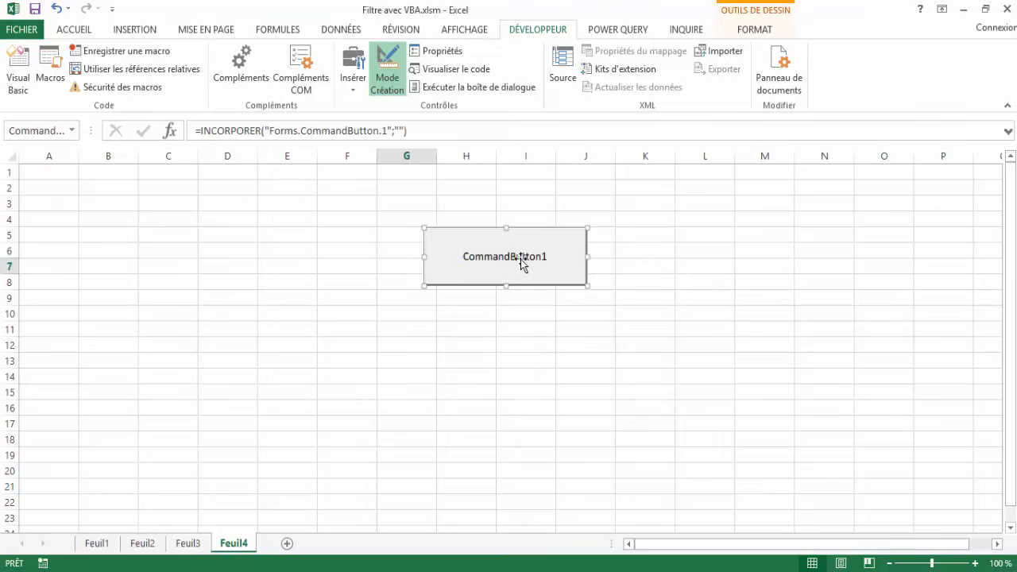
Set the command button's Caption property to "Extraction données" and close its properties.
left_click(439, 54)
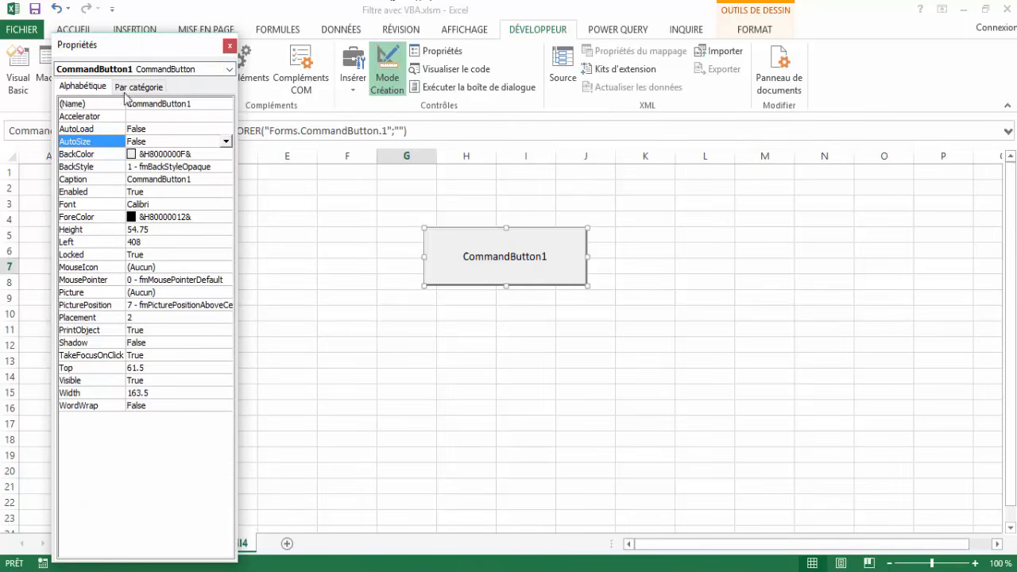
left_click(200, 182)
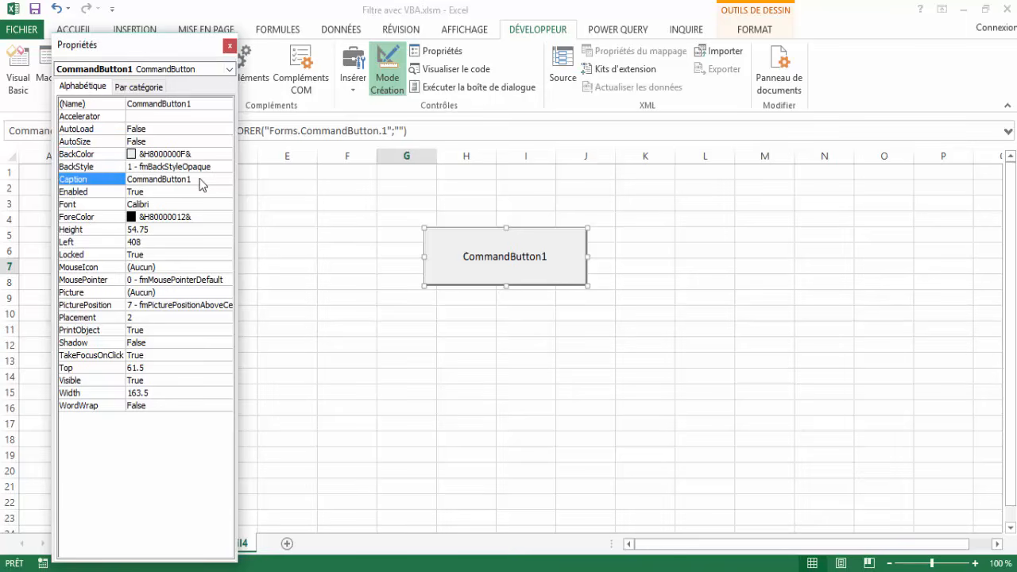
left_click_drag(200, 179, 125, 179)
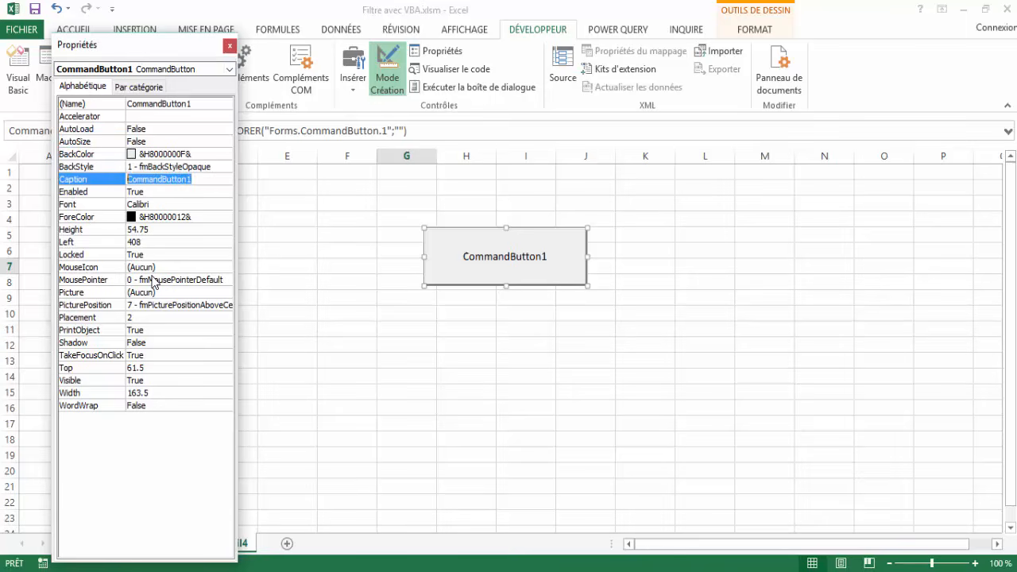
type("Ex")
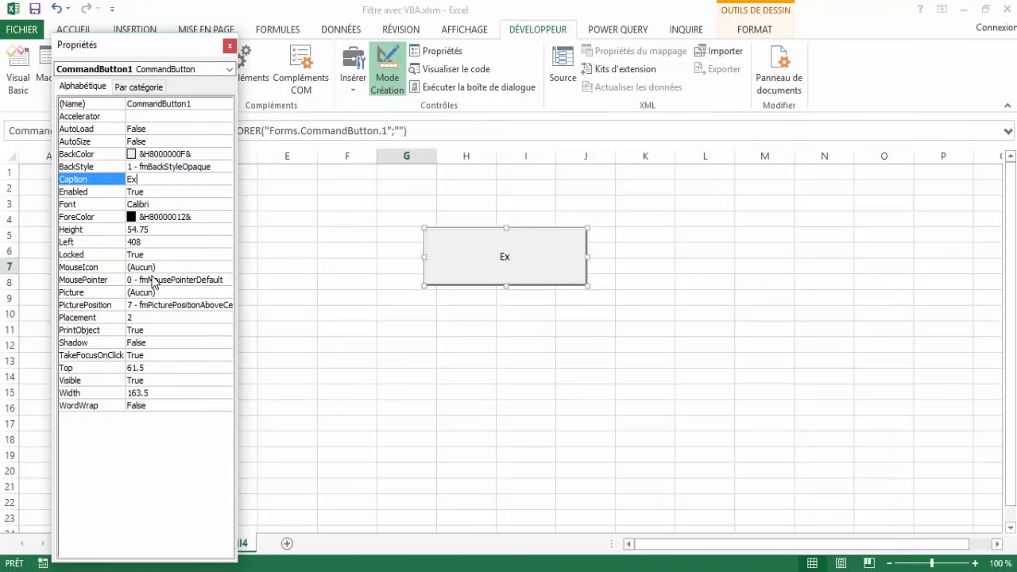
type("traction données")
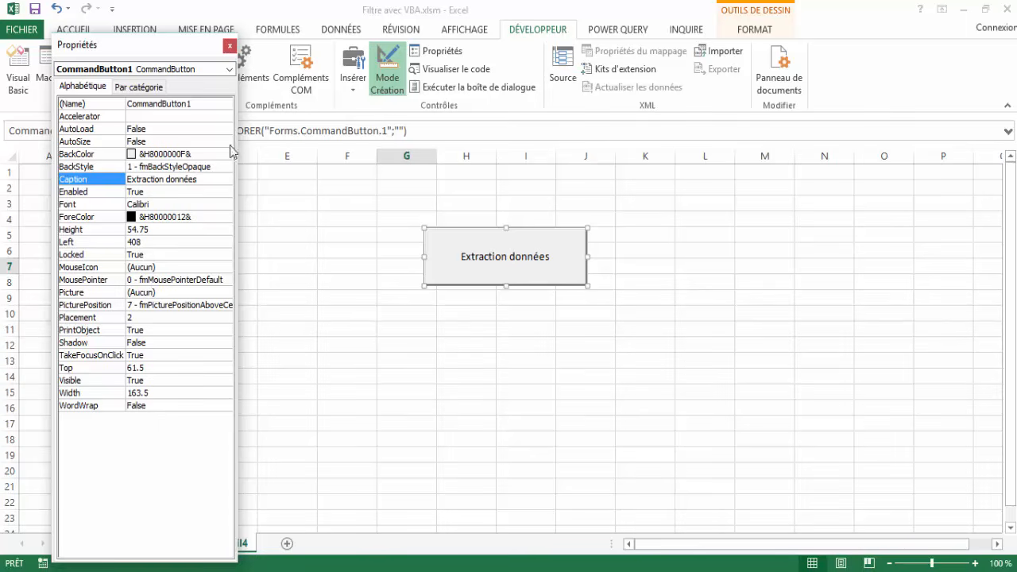
left_click(229, 45)
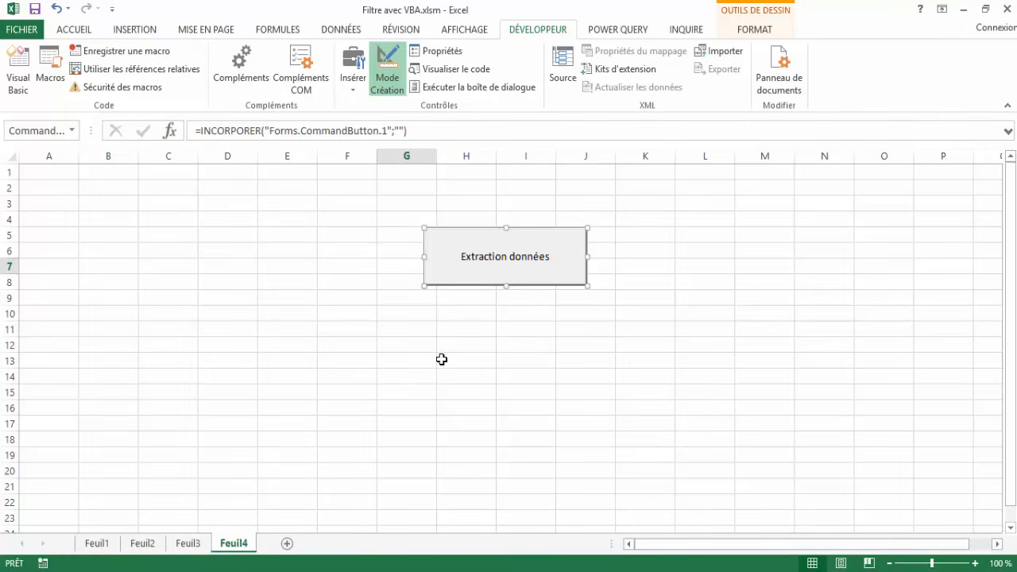
Open the button's click procedure and paste code that copies headers A1 and G1 to Feuil4 and runs an AdvancedFilter copy on Feuil1's A1:G9.
double_click(478, 278)
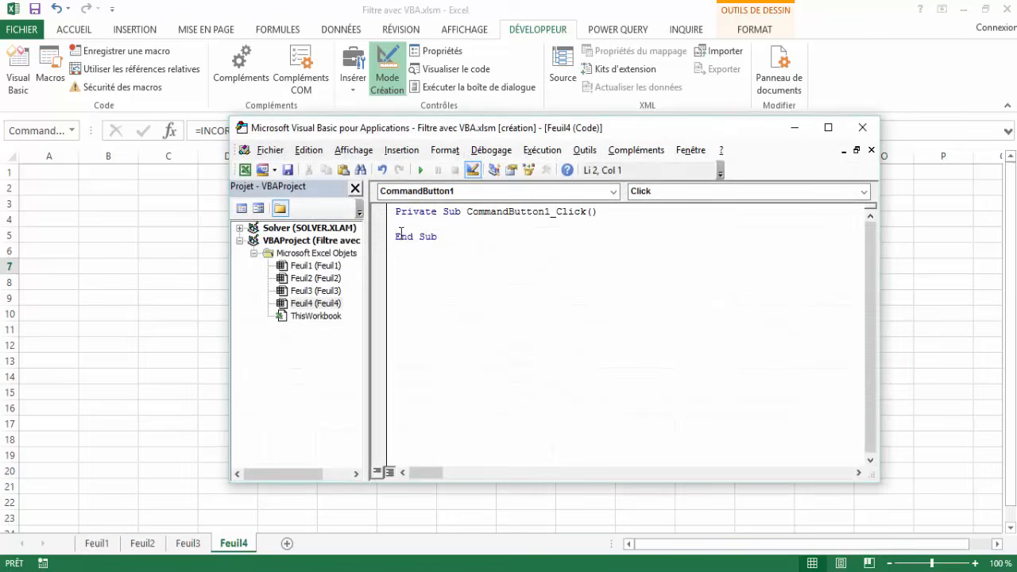
left_click(443, 196)
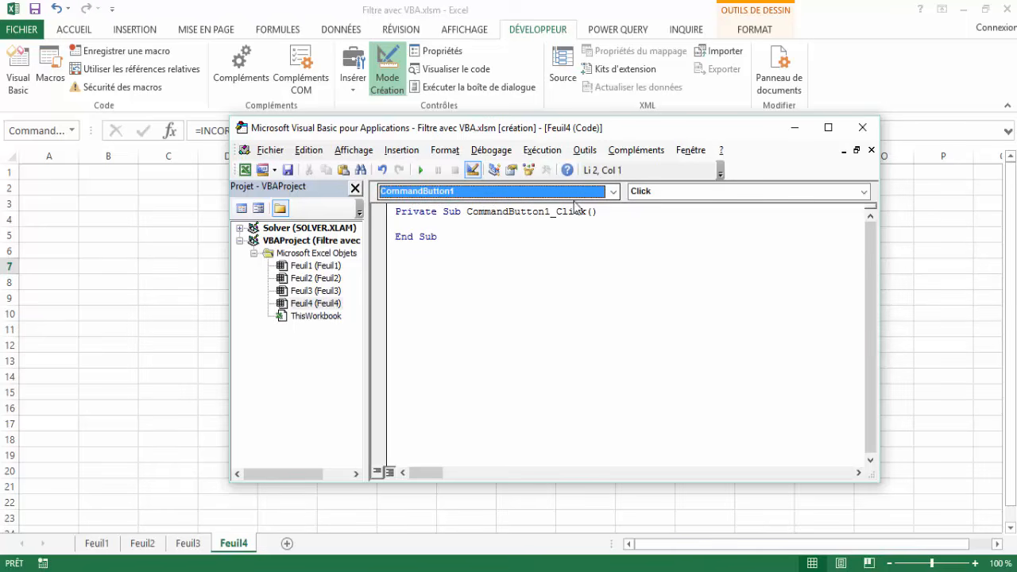
left_click(401, 230)
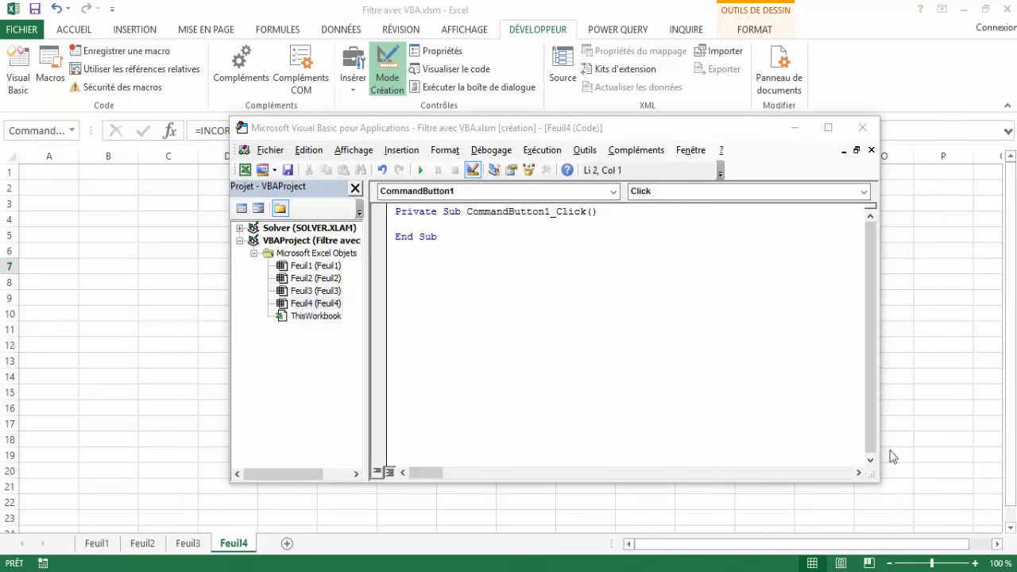
left_click(410, 226)
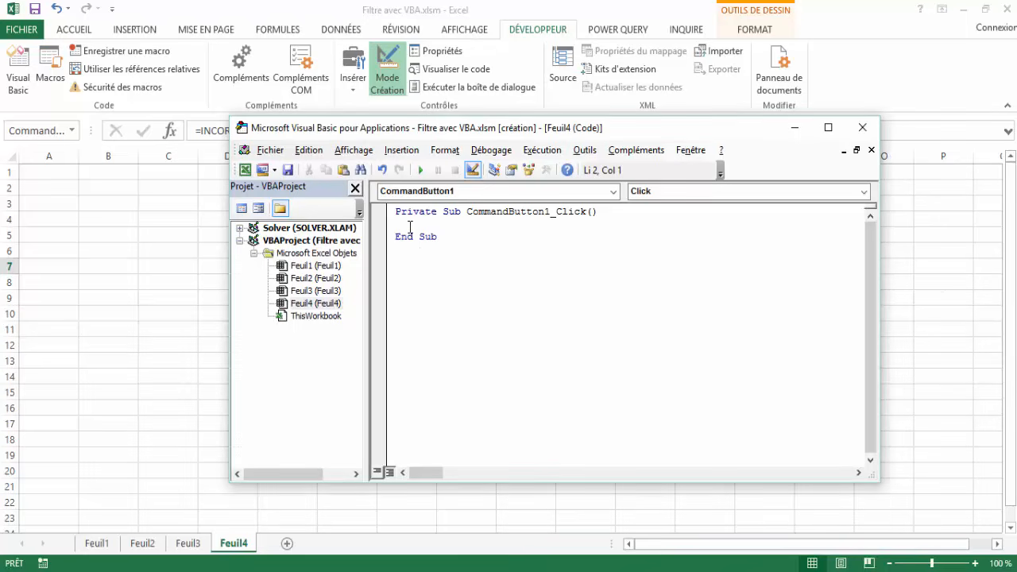
key("ctrl+v")
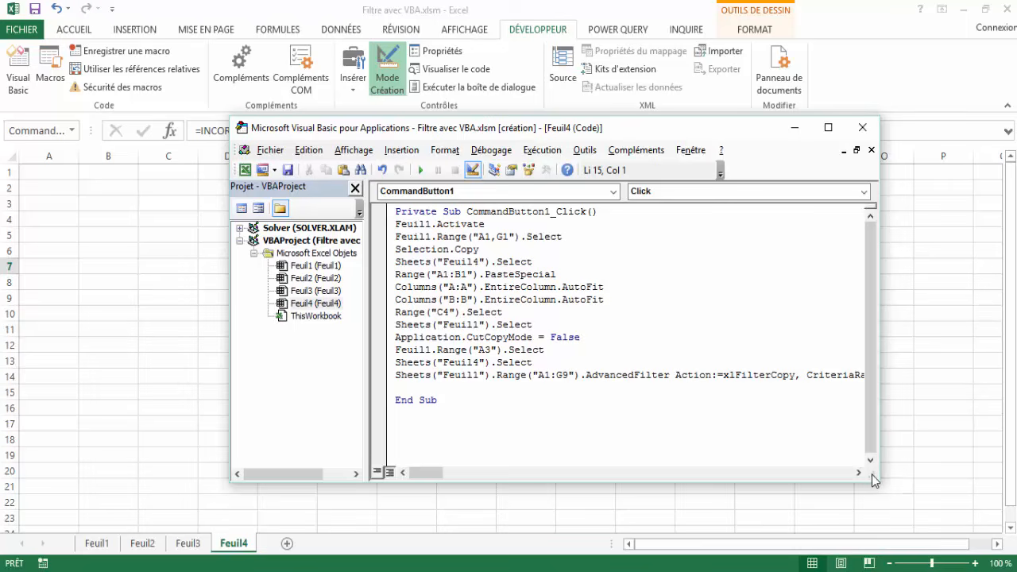
Start stepping through the CommandButton1_Click procedure line by line and execute its Feuil1.Activate statement.
left_click_drag(713, 130, 760, 40)
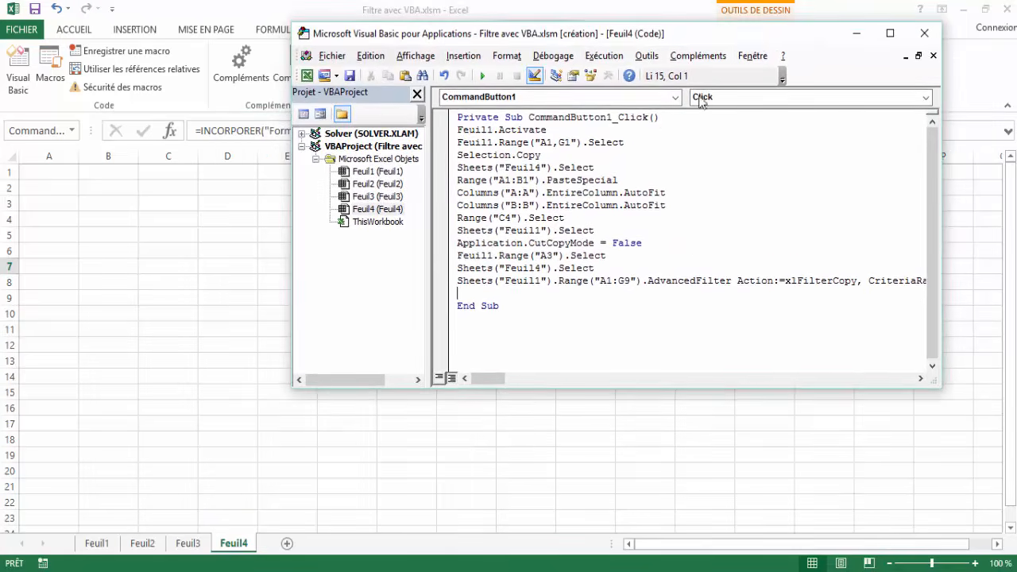
left_click(457, 129)
left_click(562, 58)
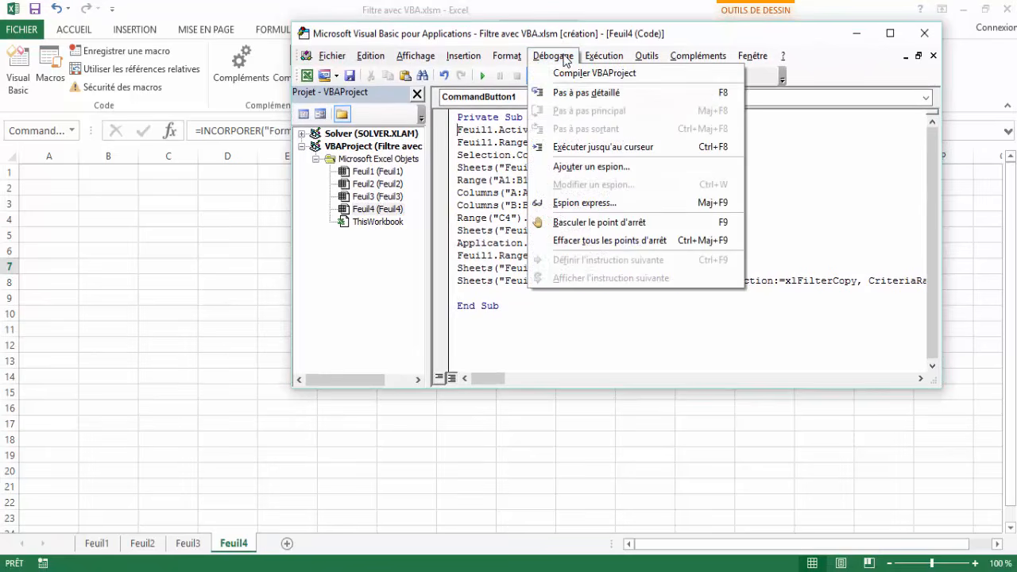
left_click(573, 94)
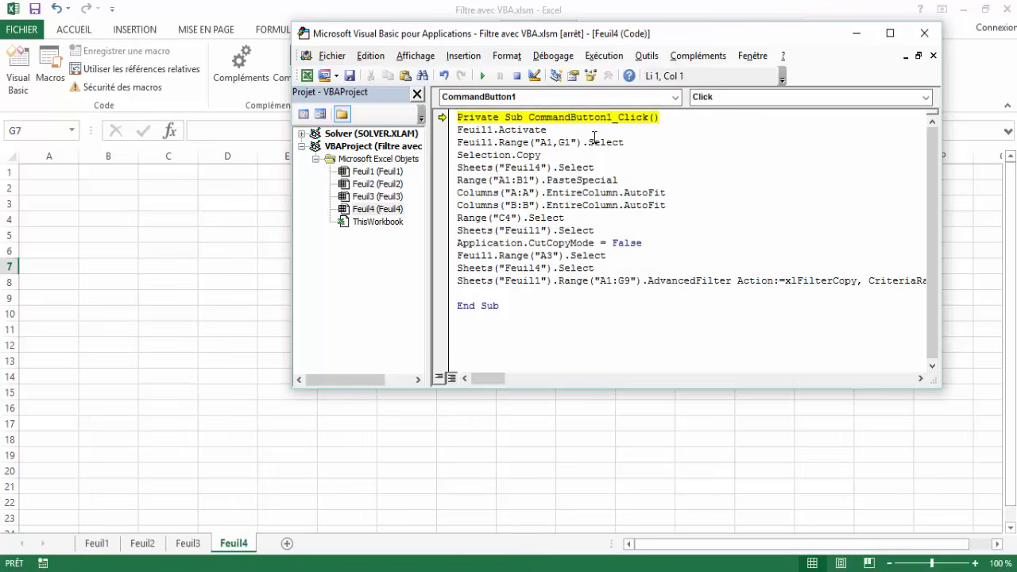
key("F8")
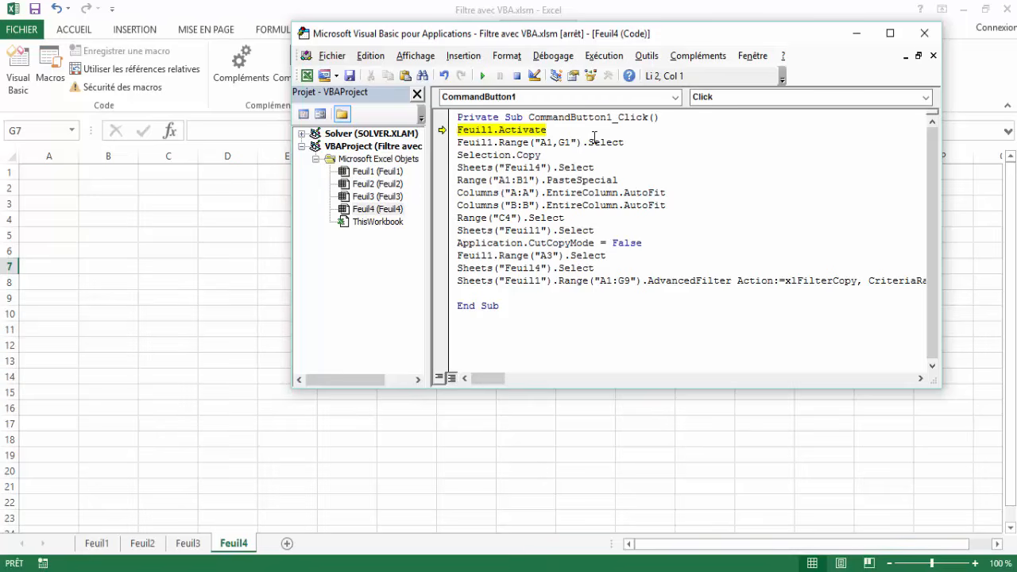
key("F8")
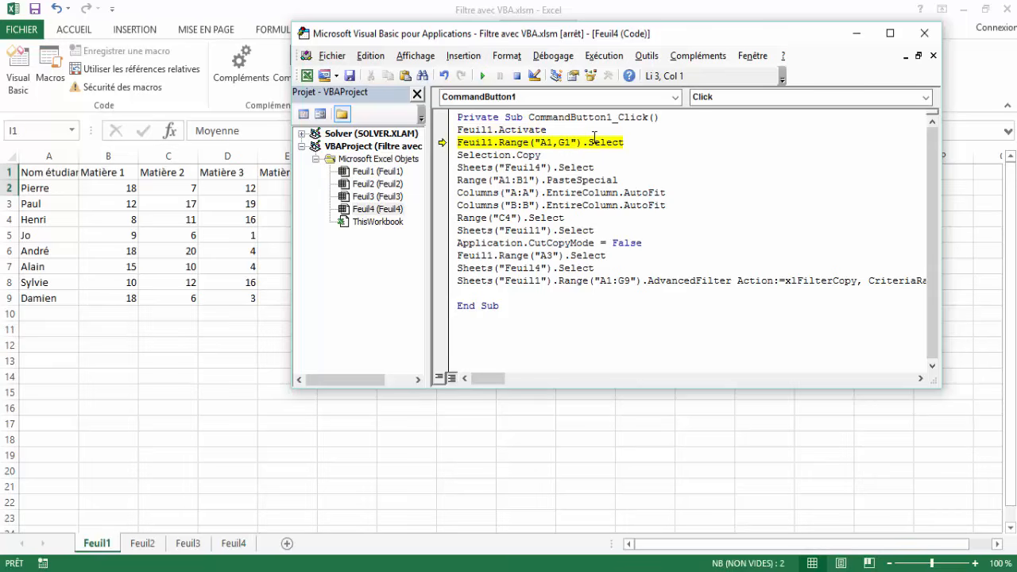
Step through the statements that copy headers A1 and G1 from Feuil1 and paste them into A1:B1 on Feuil4, keeping the sheet data visible.
left_click_drag(692, 38, 666, 173)
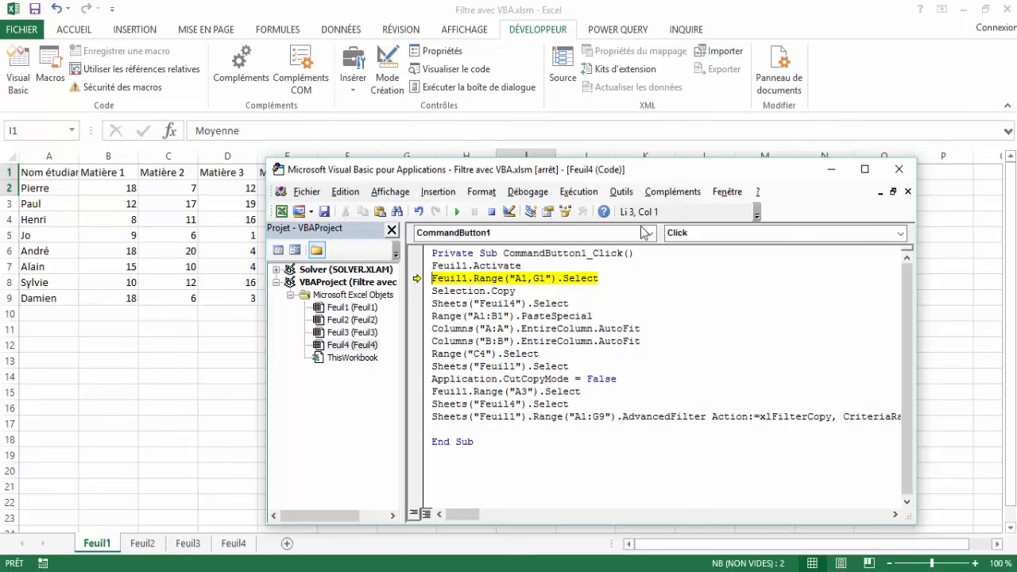
left_click_drag(644, 174, 640, 215)
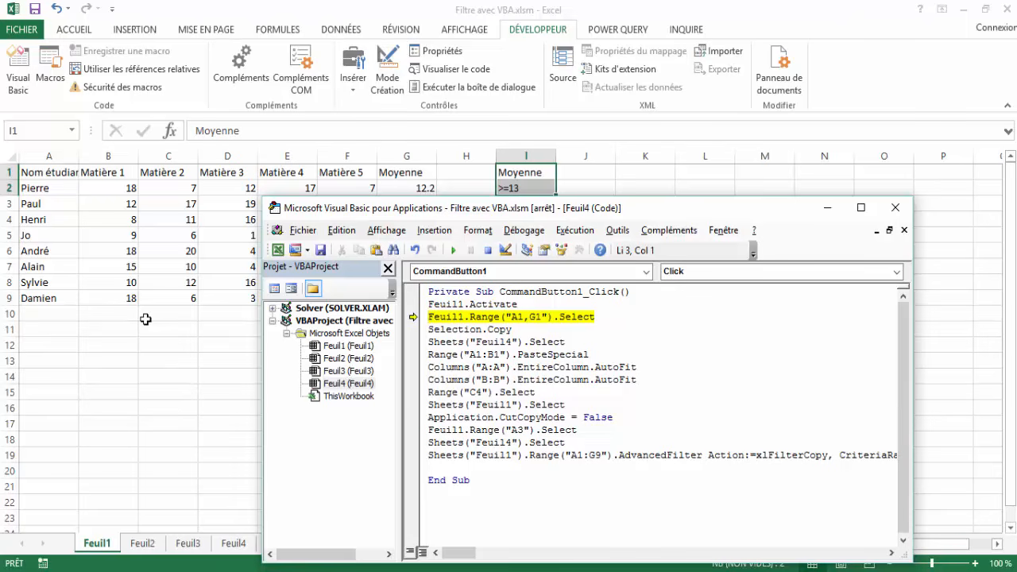
key("F8")
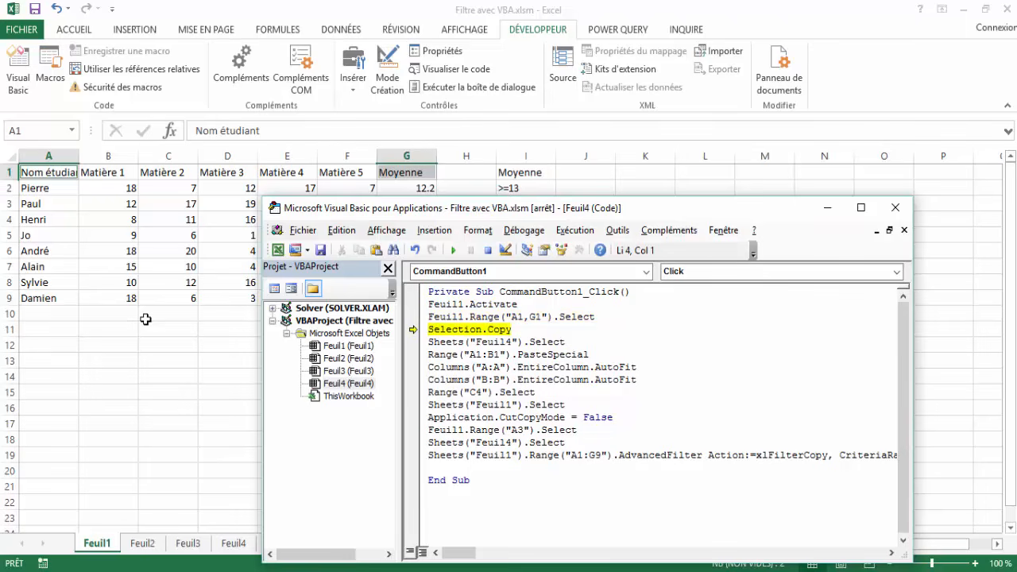
key("F8")
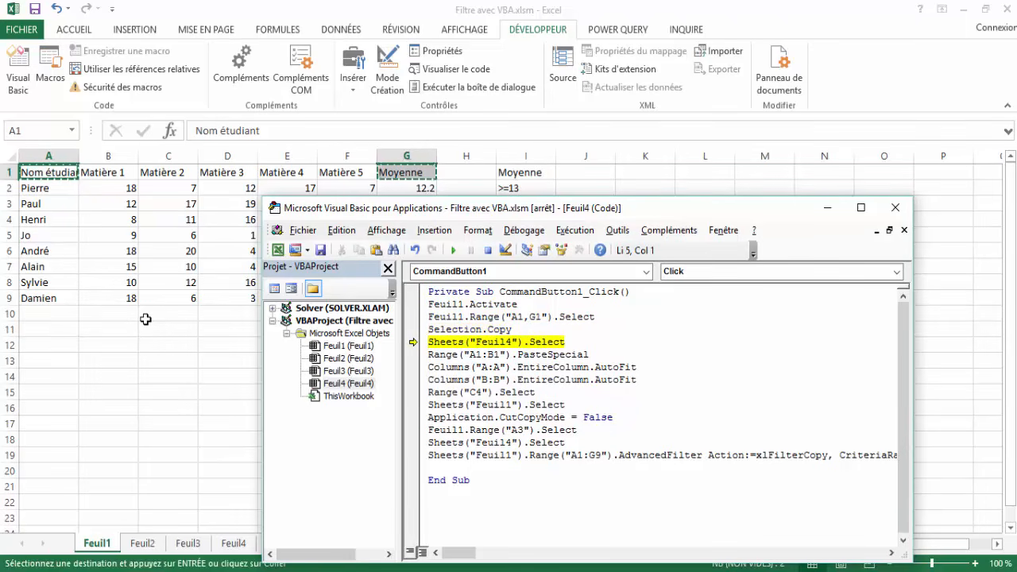
key("F8")
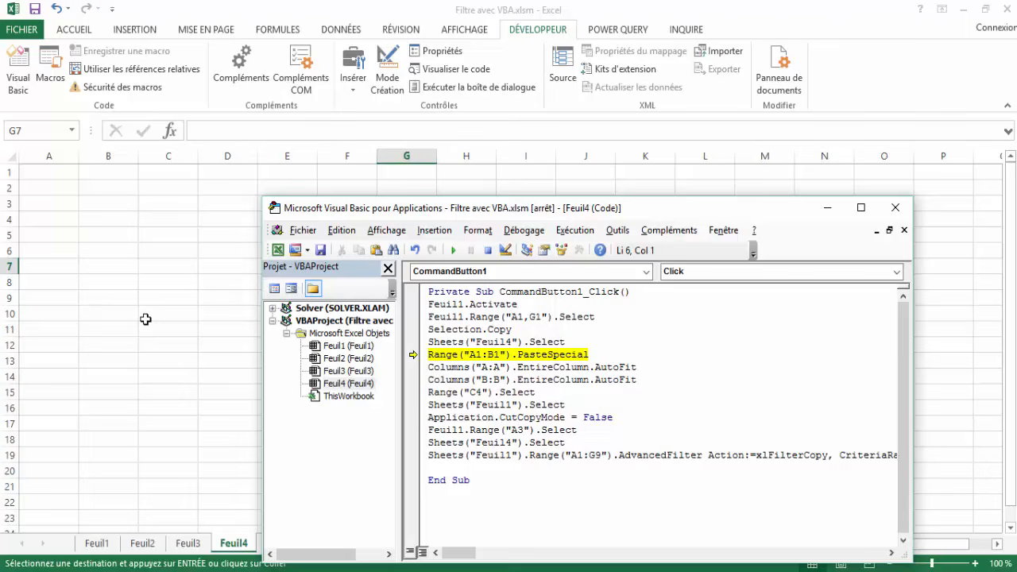
key("F8")
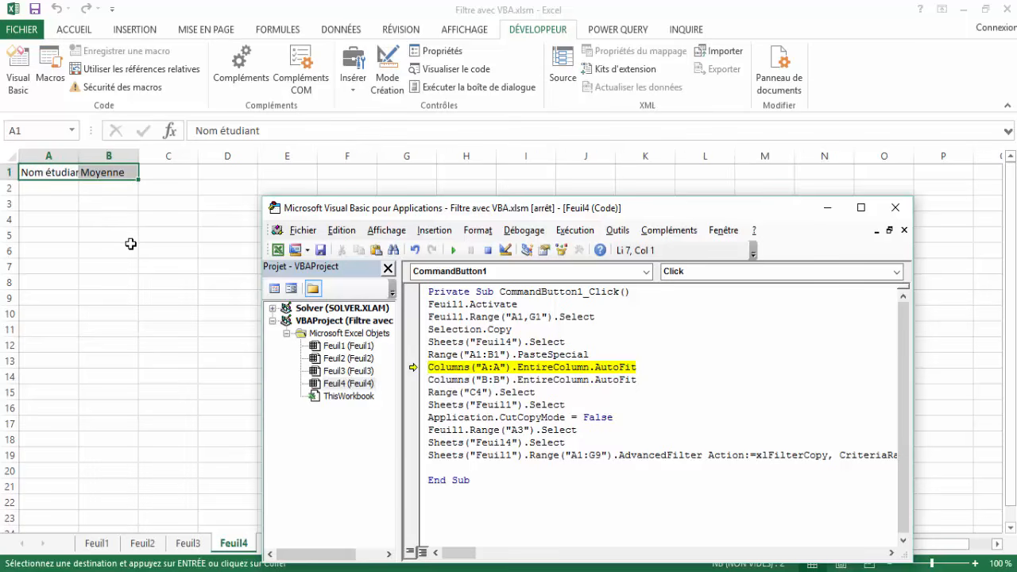
Step through the statements that autofit columns A and B on Feuil4 and select cell C4.
key("F8")
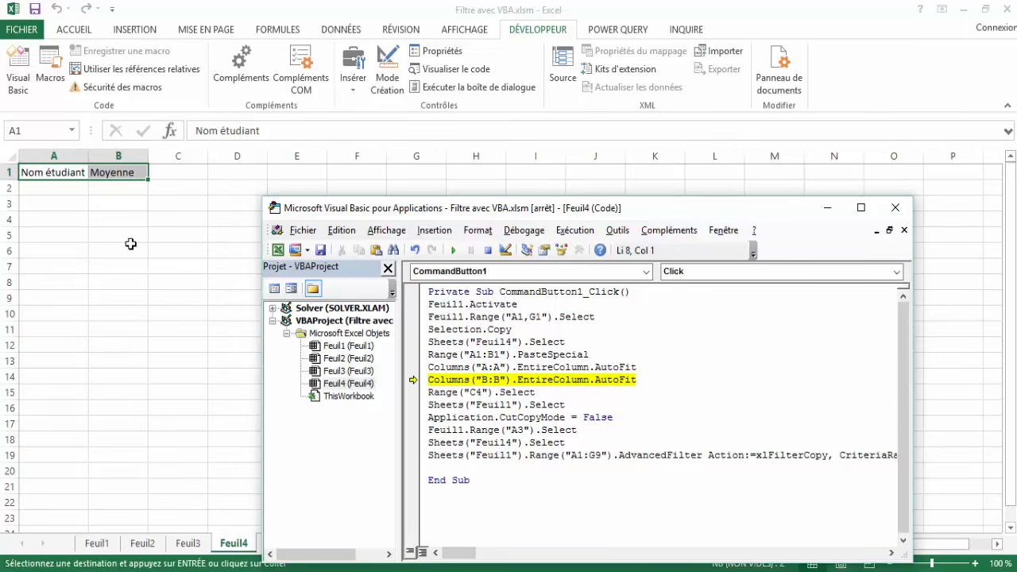
key("F8")
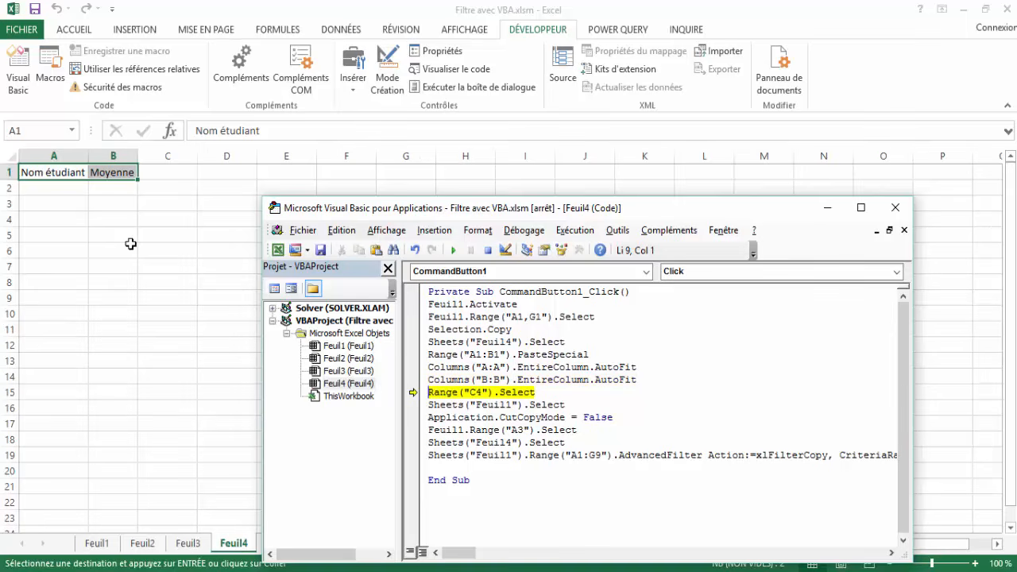
key("F8")
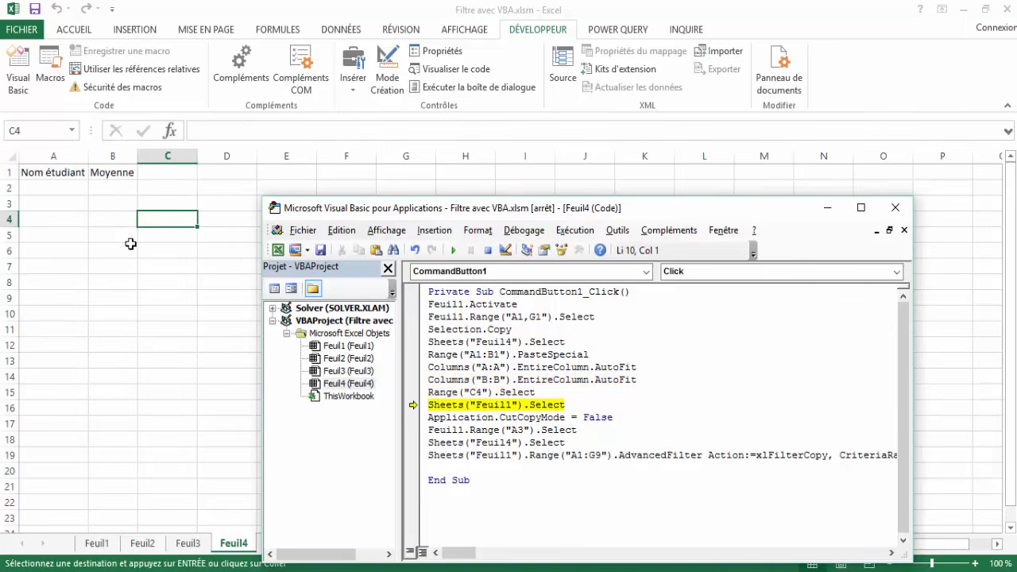
Step through the statements that return to Feuil1, clear the copy mode and select cell A3.
key("F8")
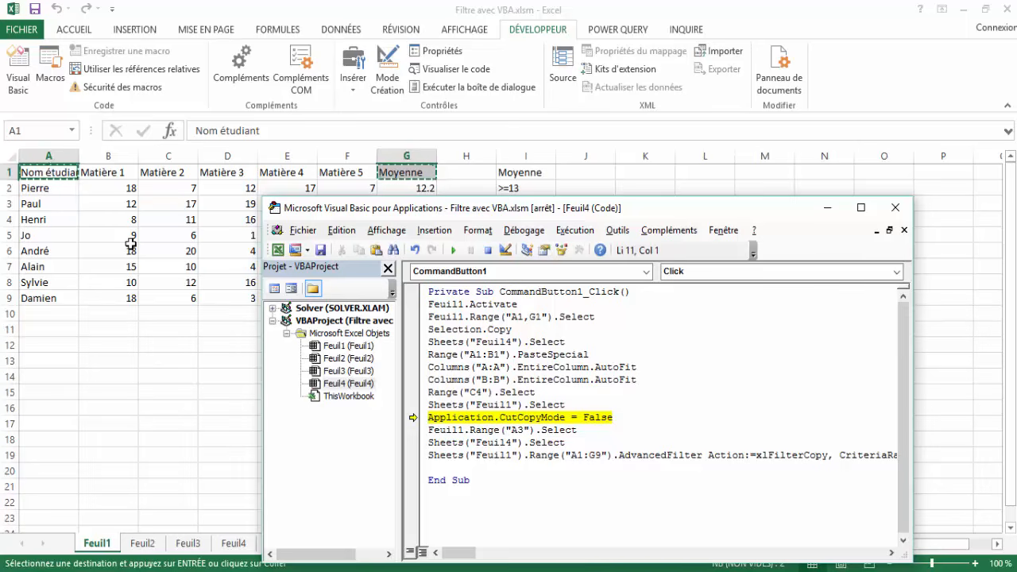
key("F8")
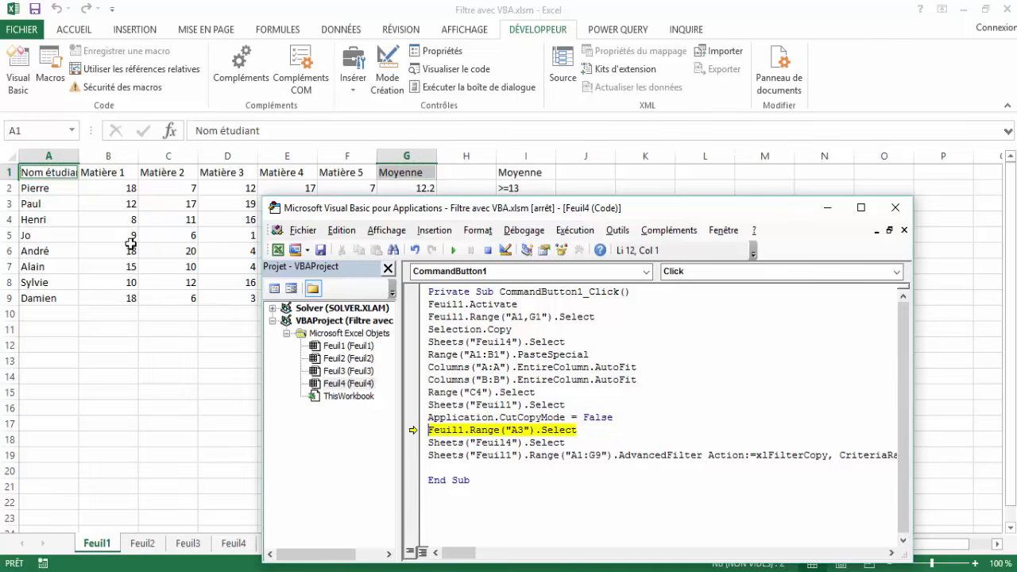
key("F8")
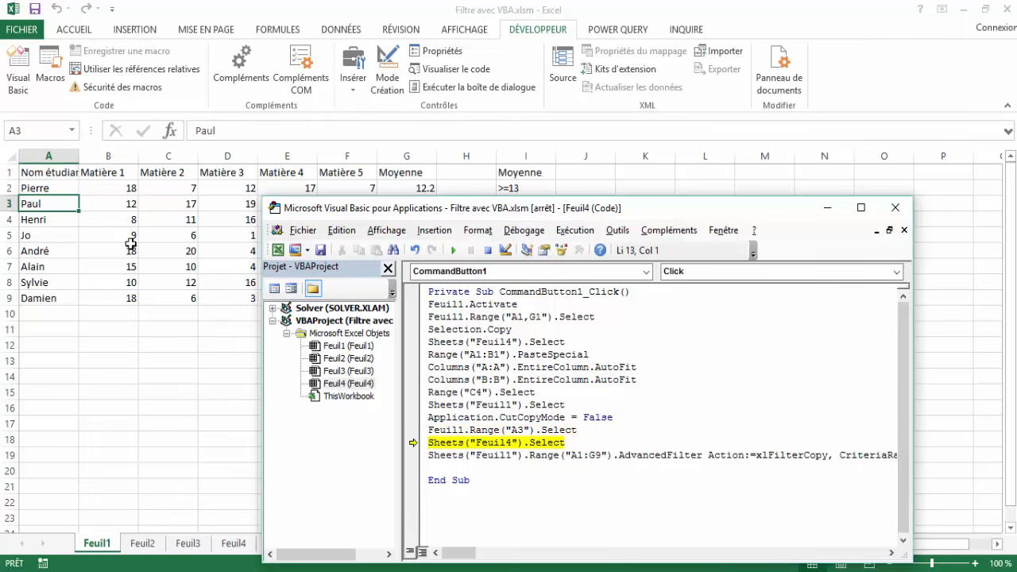
Step through the return to Feuil4 and the AdvancedFilter copy, and close the VBA editor, accepting the end of debugging.
key("F8")
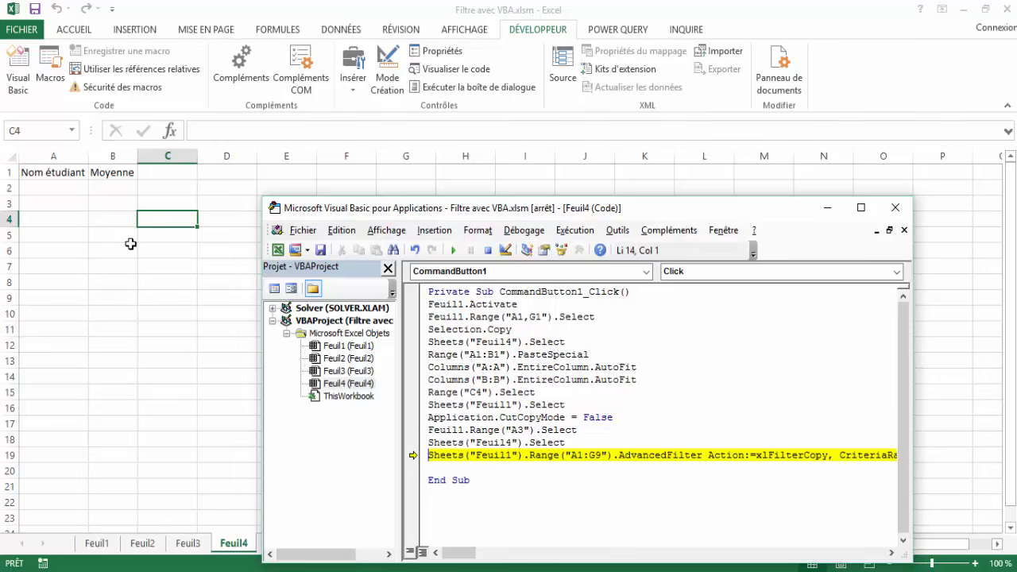
key("F8")
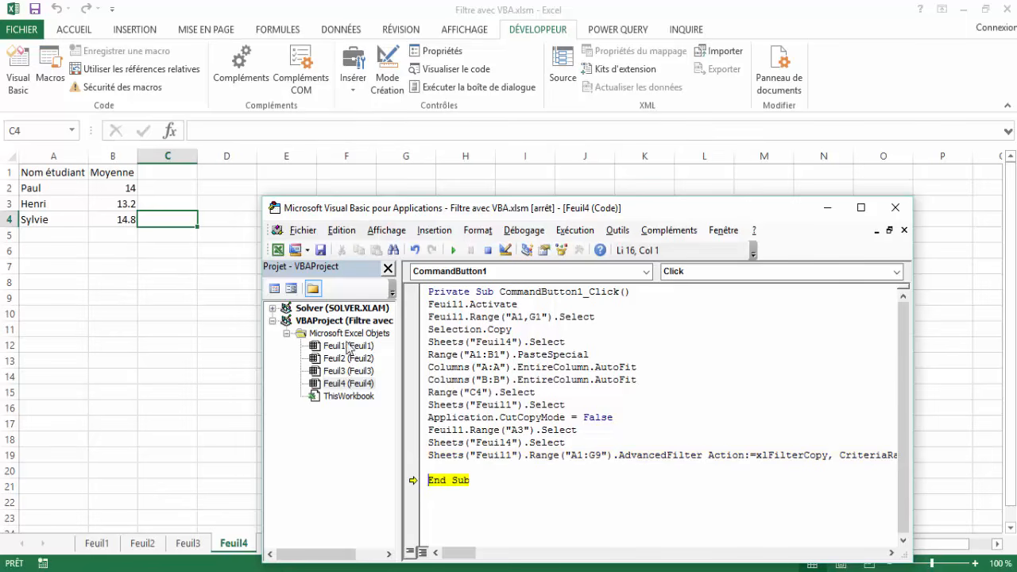
left_click(895, 208)
left_click(453, 348)
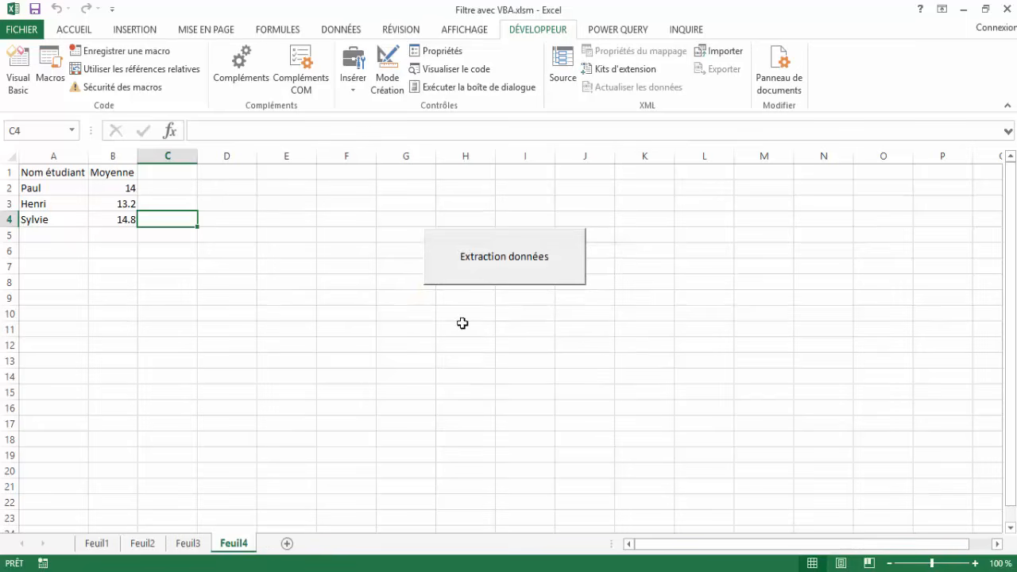
Check the first extracted student name and average in row 2 of Feuil4.
left_click(232, 296)
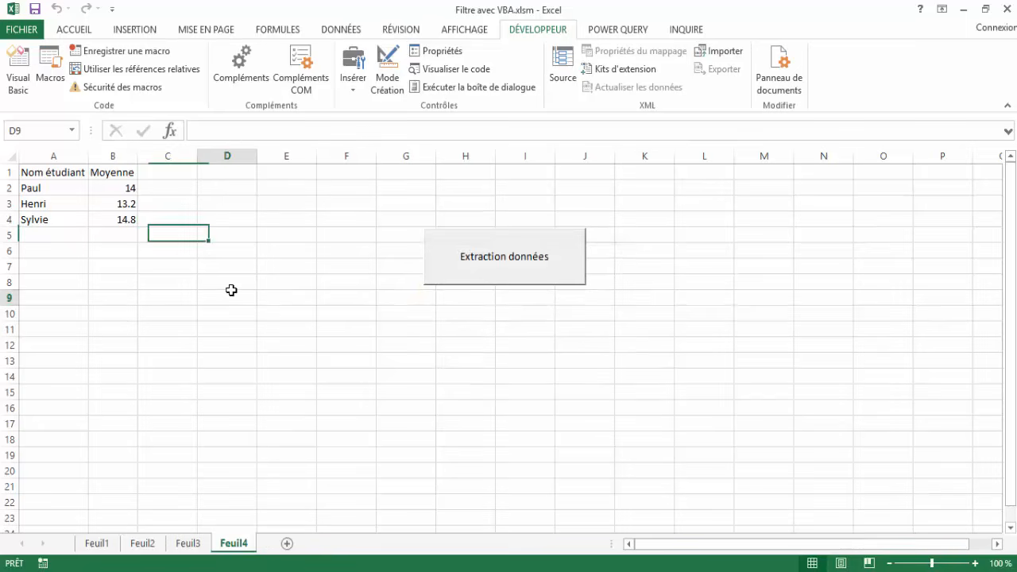
left_click(42, 188)
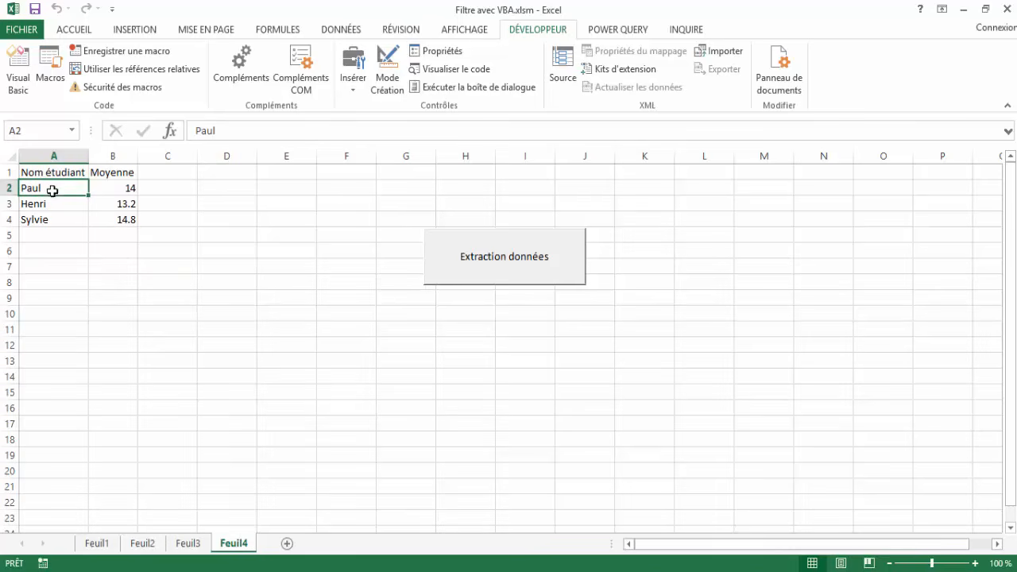
left_click(126, 190)
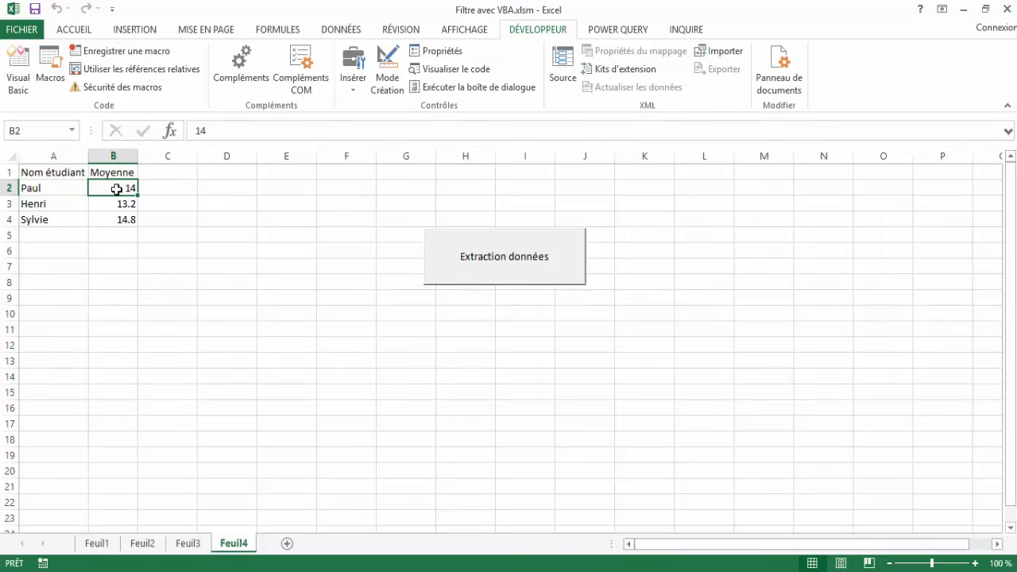
Change the Moyenne criterion in cell I2 of Feuil1 to >=12 and rerun the extraction with Feuil4's Extraction données command button.
left_click(99, 544)
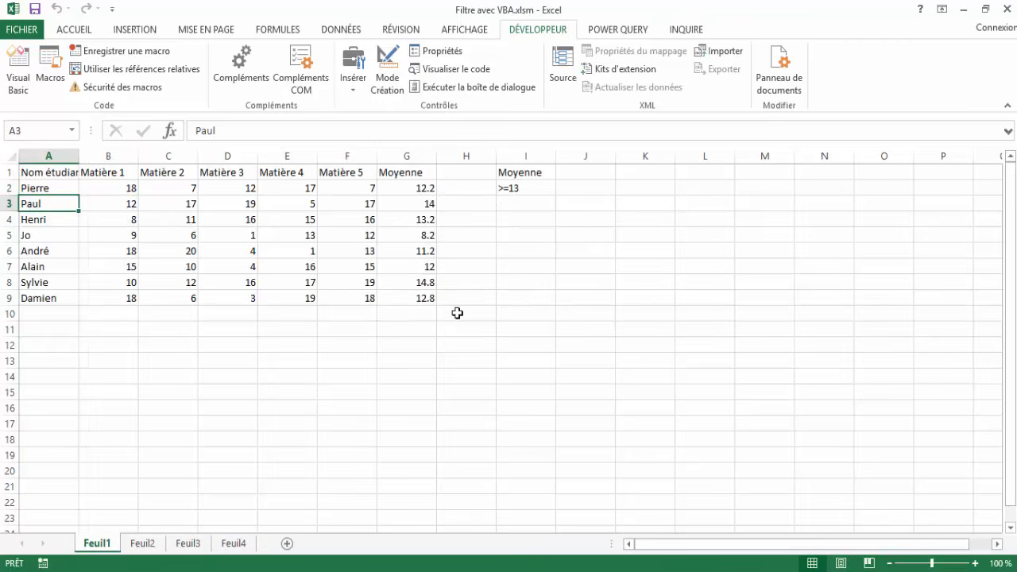
left_click(506, 193)
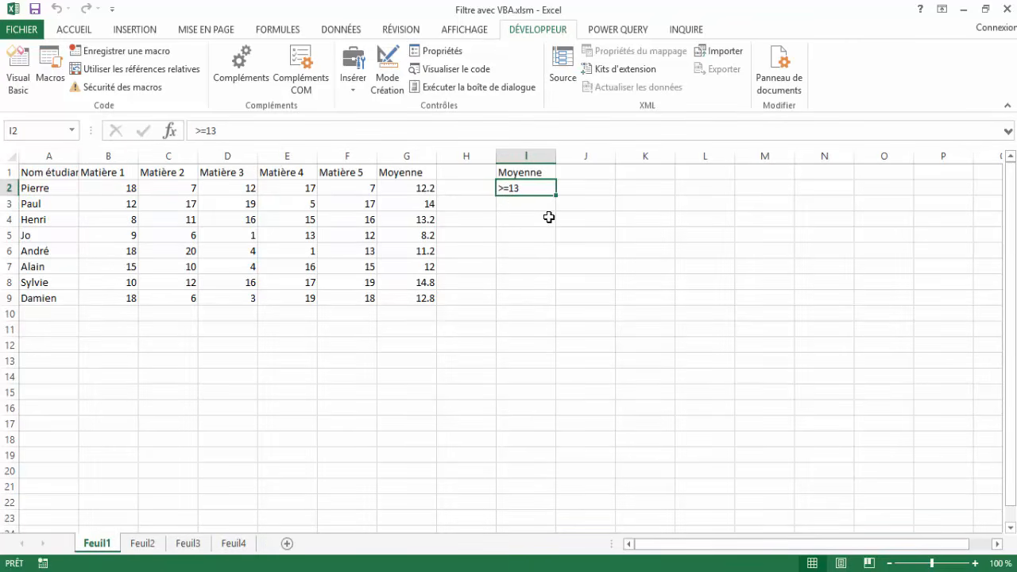
left_click(236, 133)
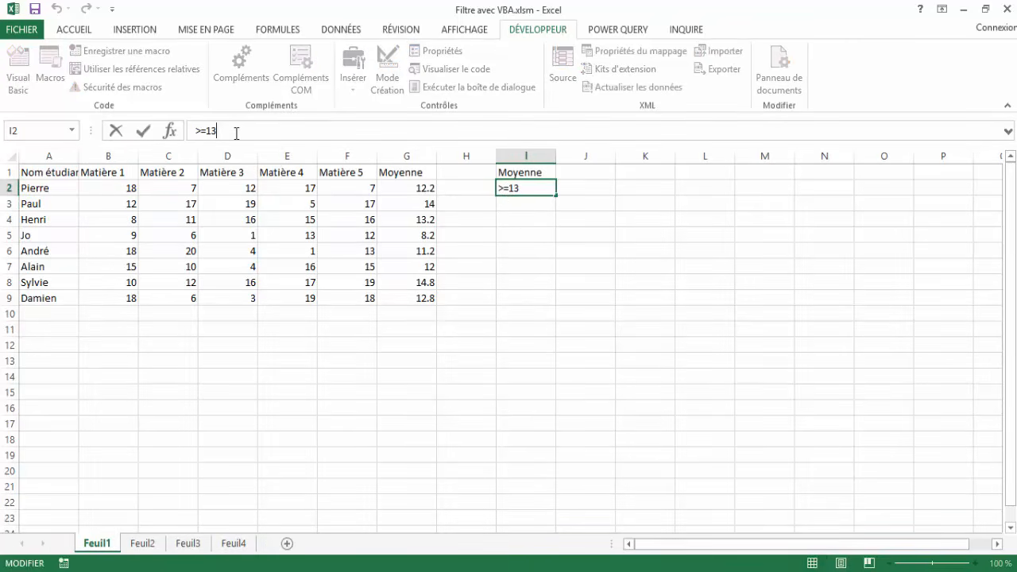
key("BackSpace")
type("2")
key("Return")
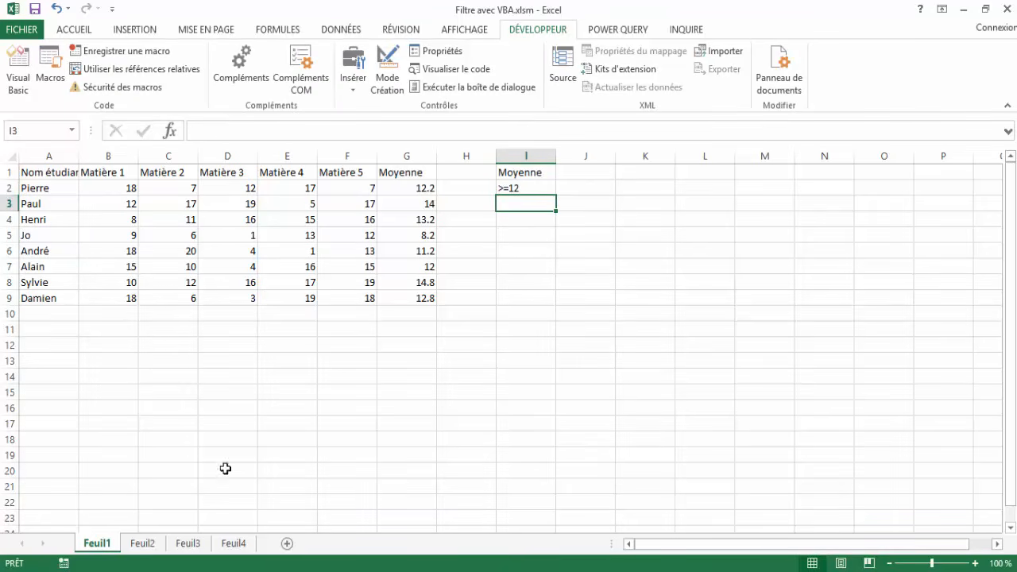
left_click(240, 547)
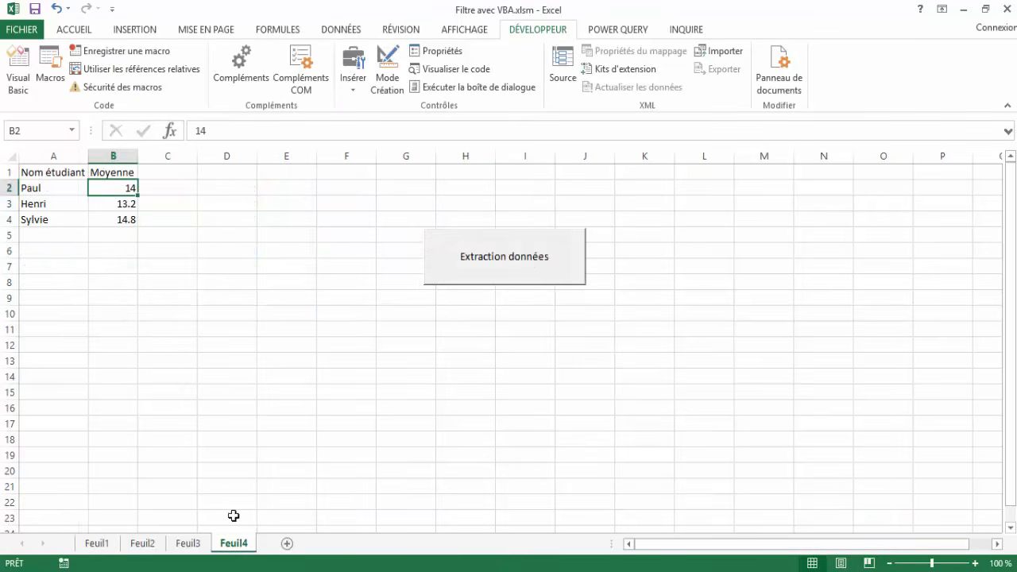
left_click(523, 258)
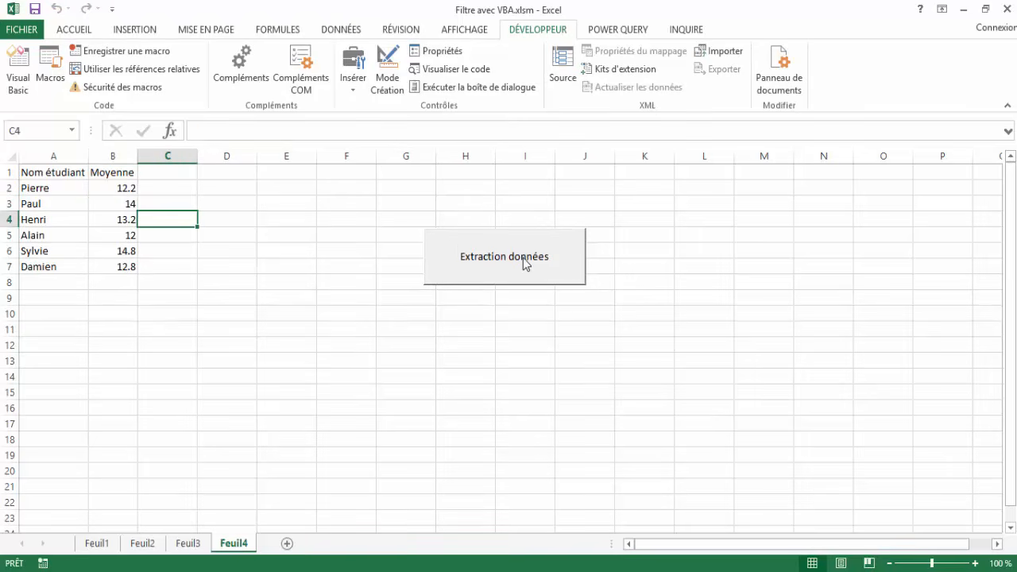